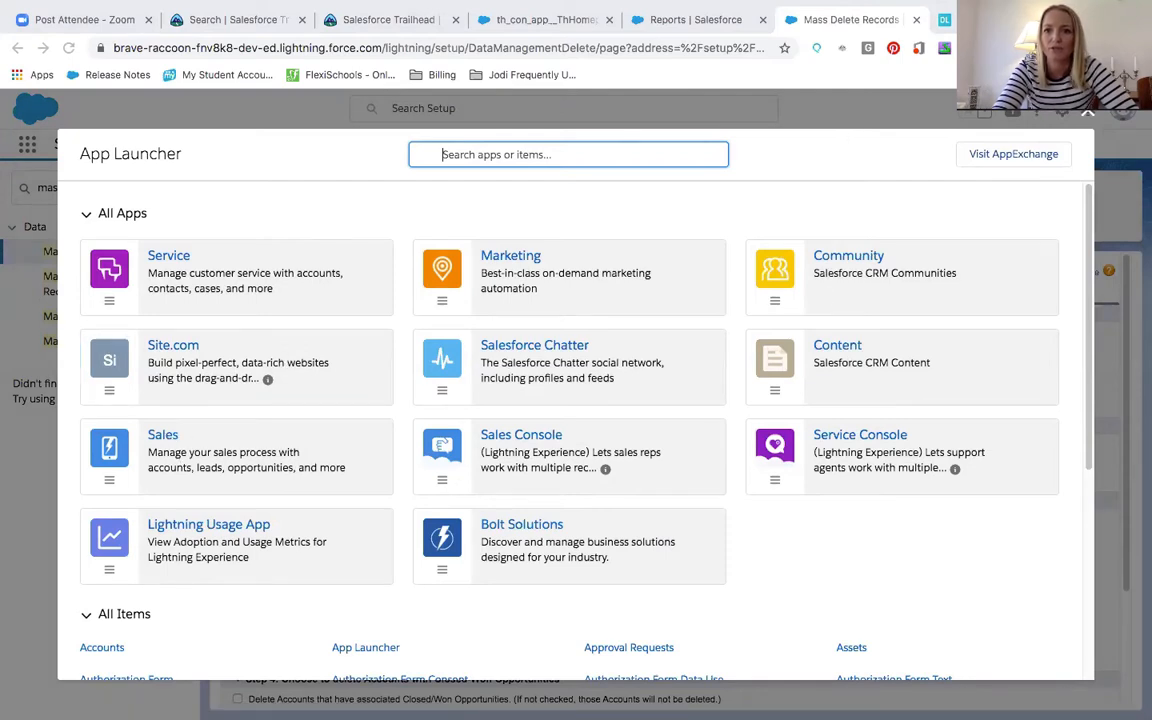
# Step: Close the App Launcher, reload the Setup page, and find and open Path Settings by searching Setup for "path"
pyautogui.click(1091, 113)
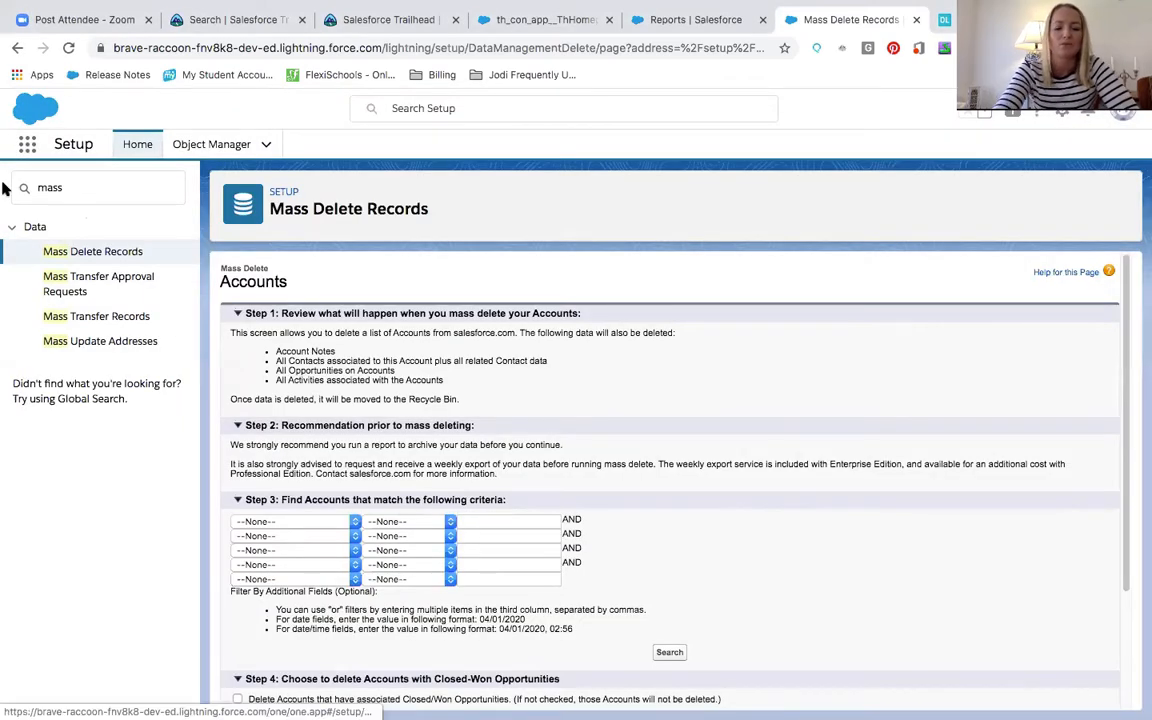
pyautogui.doubleClick(50, 188)
pyautogui.write('p')
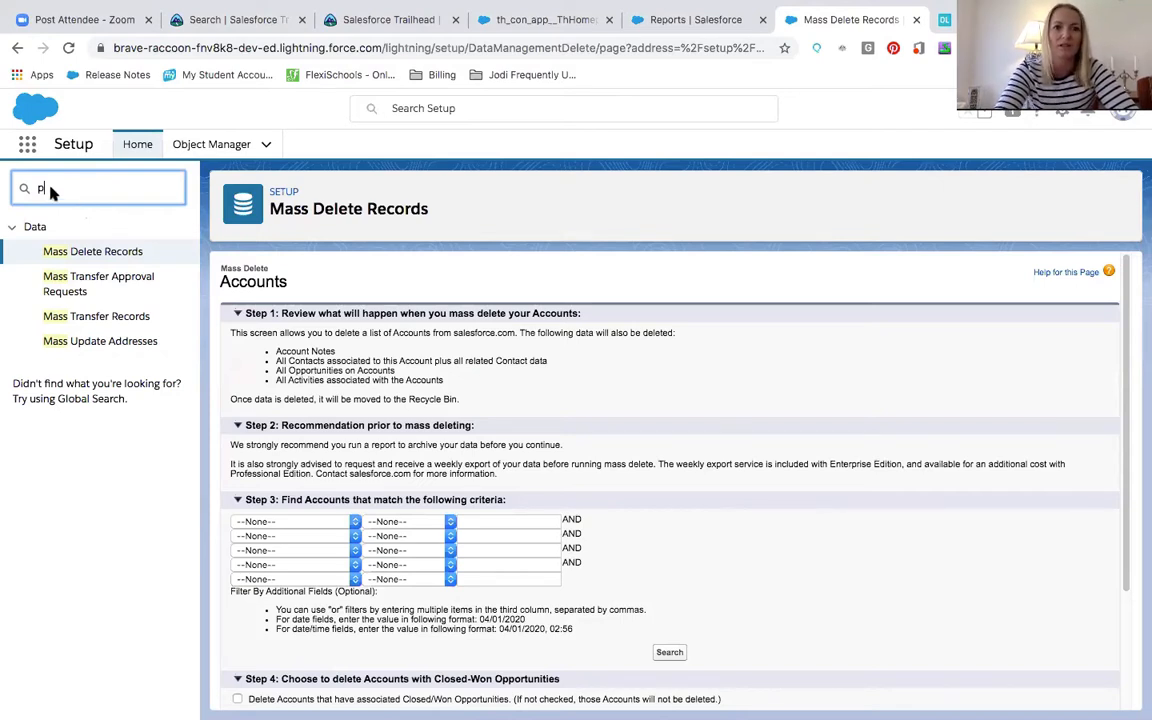
pyautogui.click(70, 50)
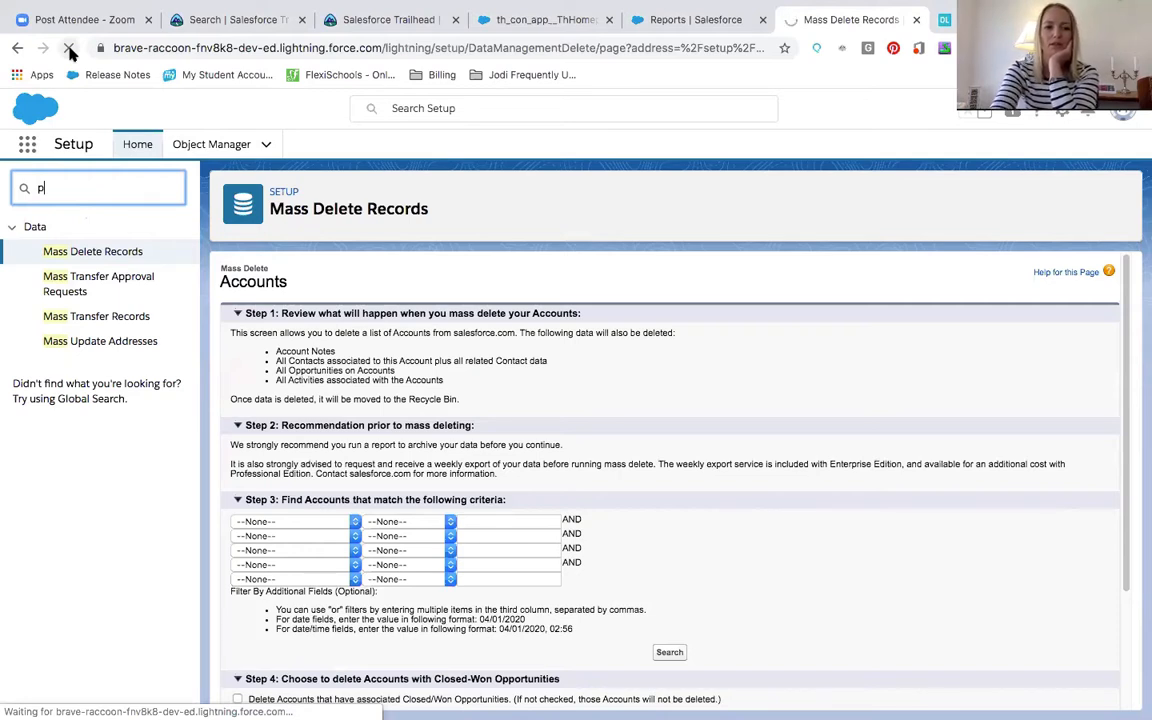
pyautogui.write('ath')
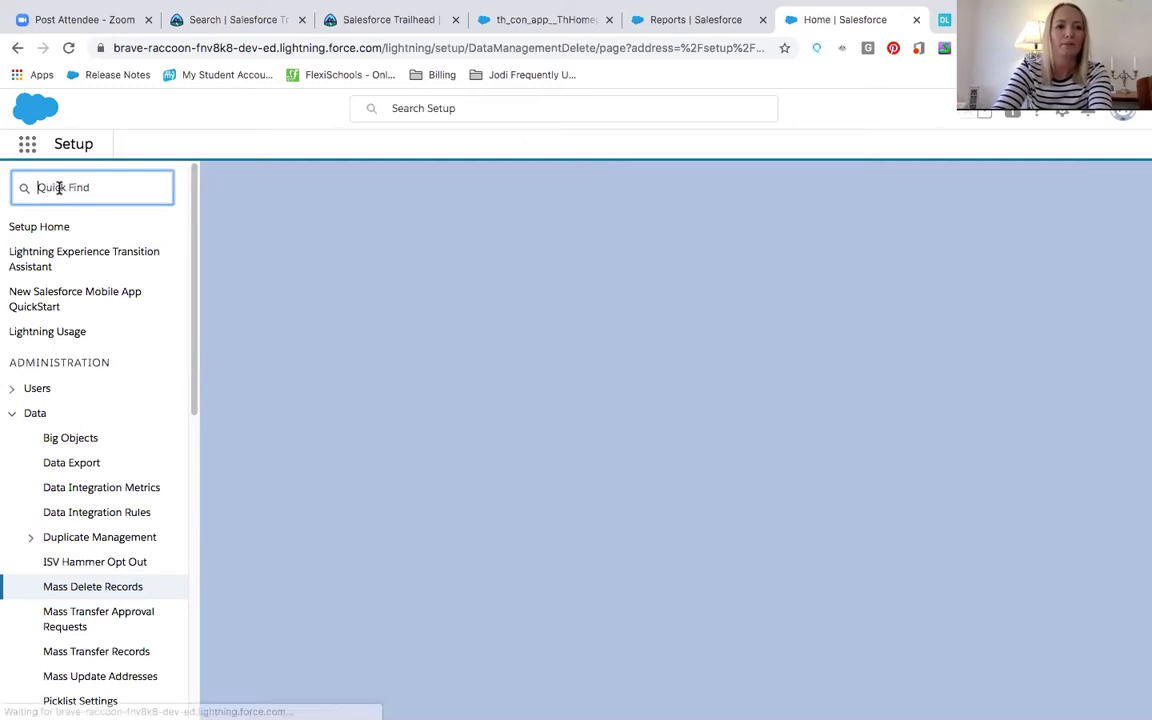
pyautogui.write('path')
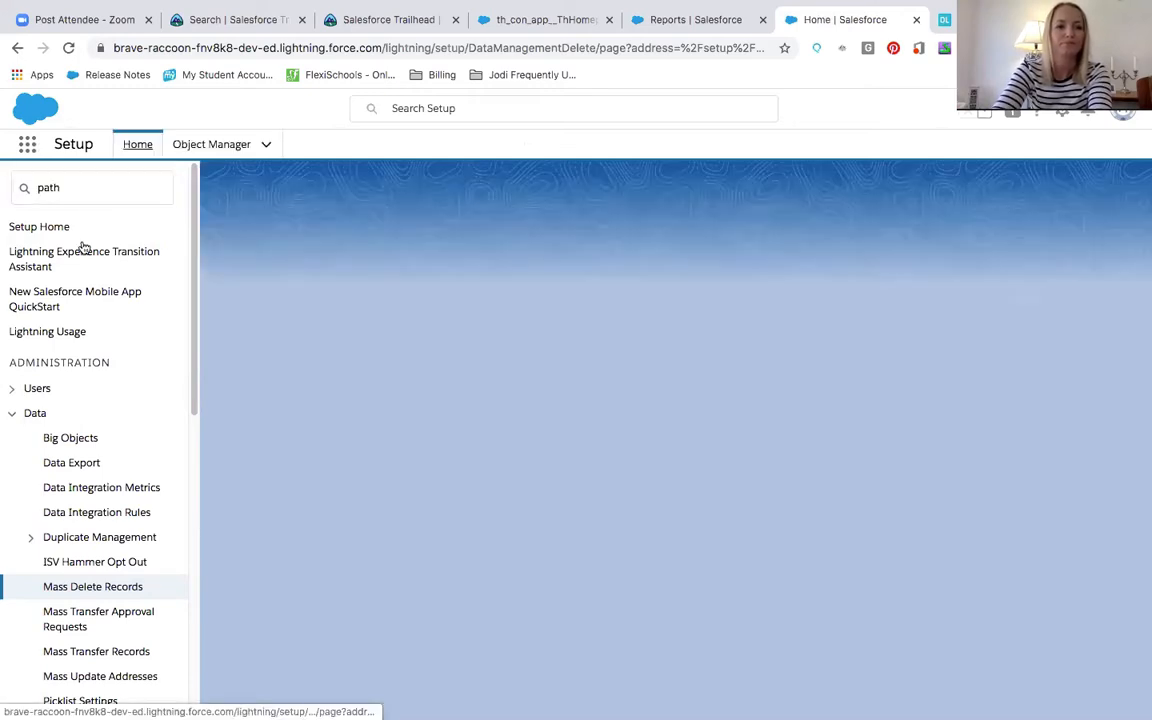
pyautogui.click(82, 255)
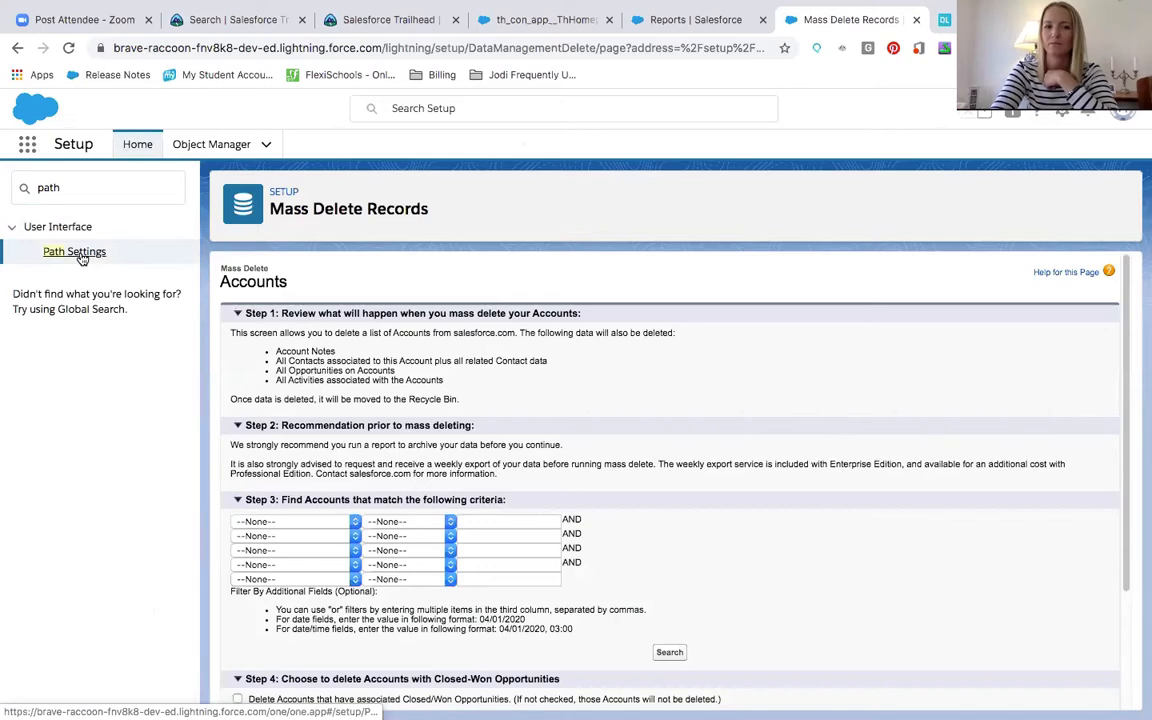
pyautogui.click(80, 252)
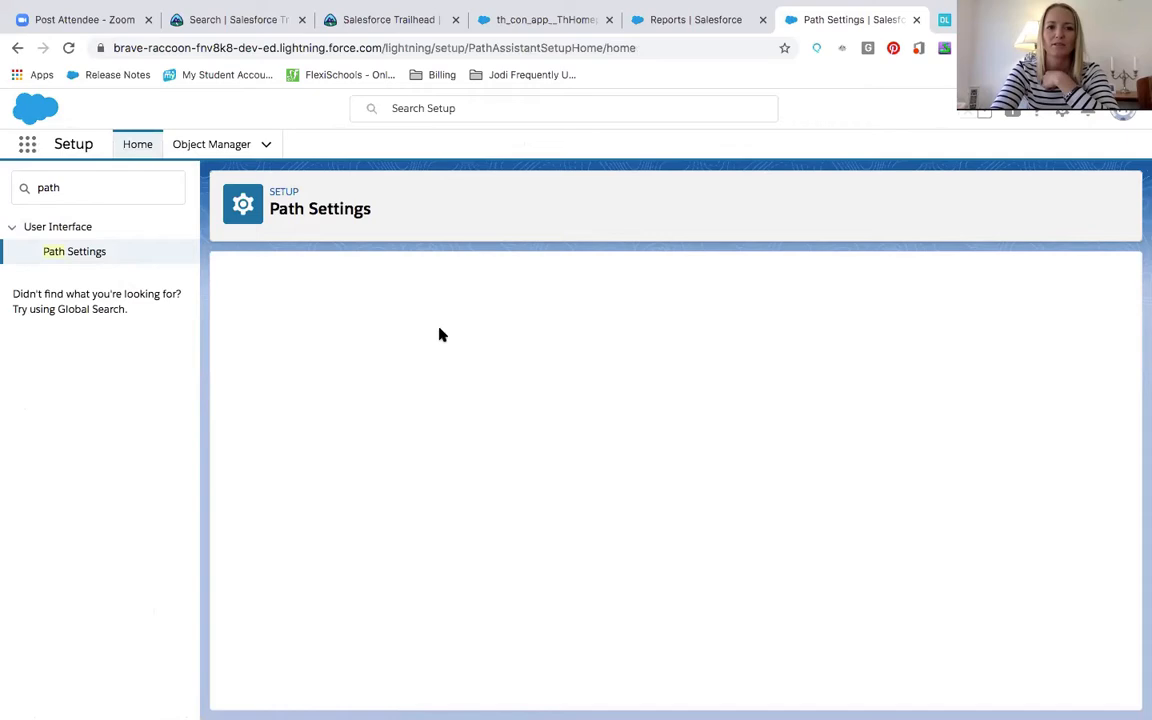
# Step: Enable Path for the org and start creating a new path
pyautogui.rightClick(418, 327)
pyautogui.click(418, 327)
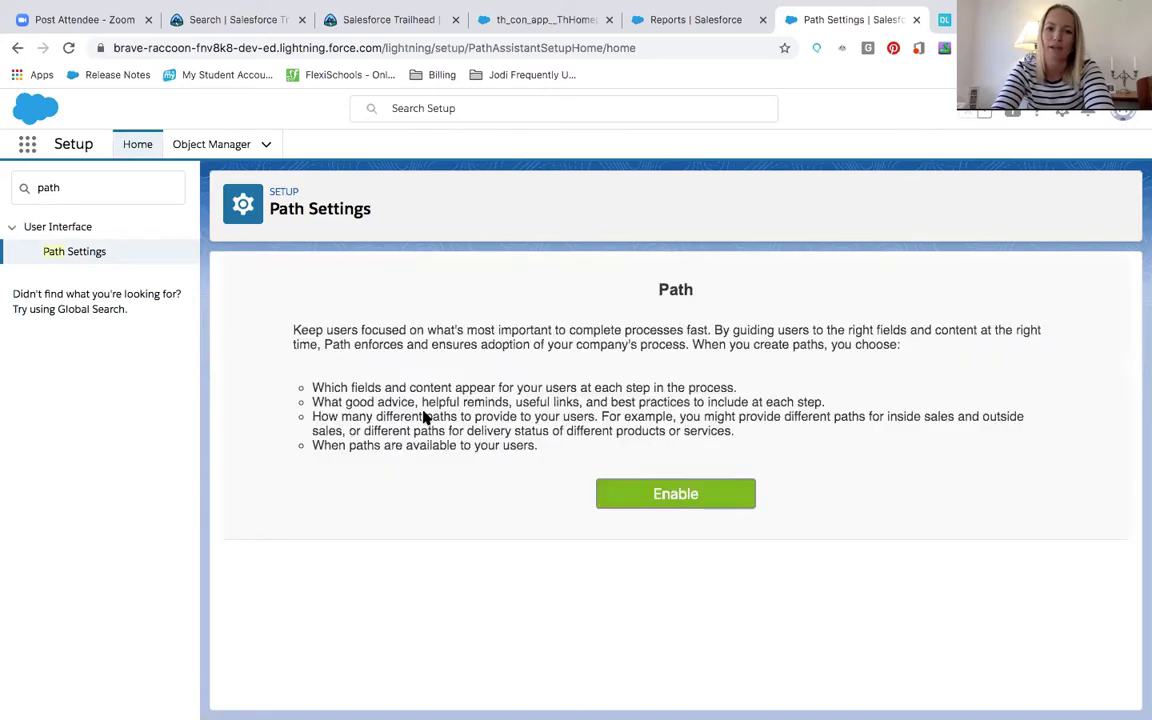
pyautogui.click(665, 500)
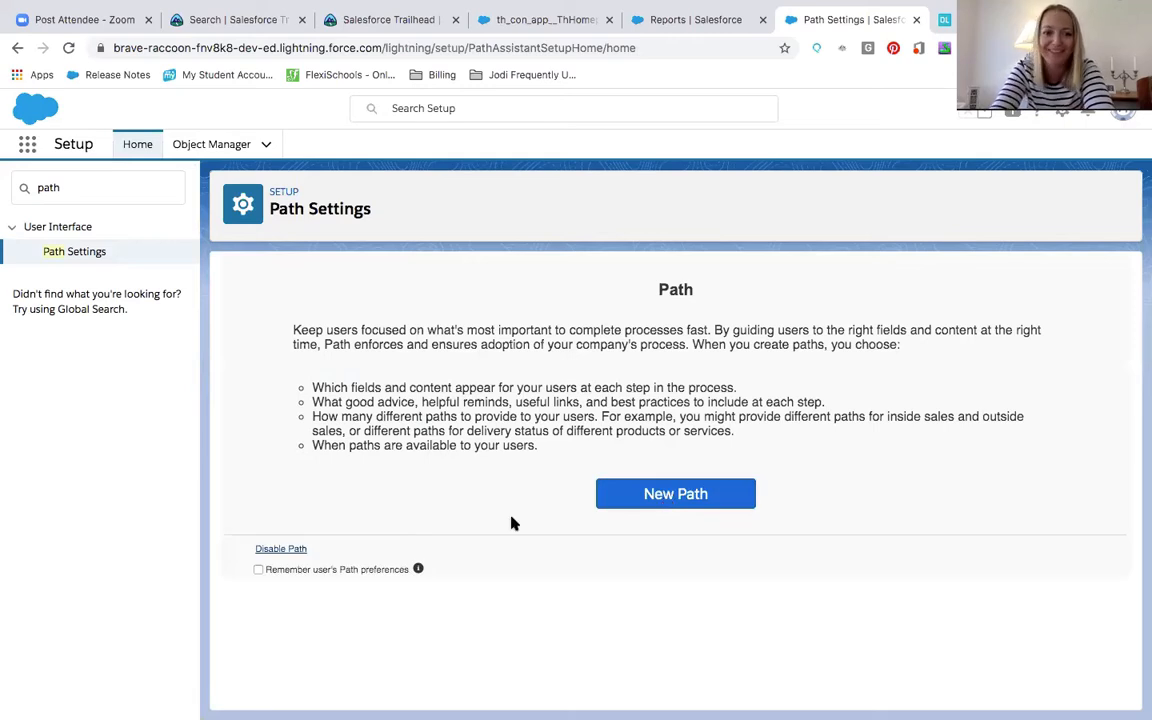
pyautogui.scroll(-1, 288, 506)
pyautogui.scroll(1, 776, 533)
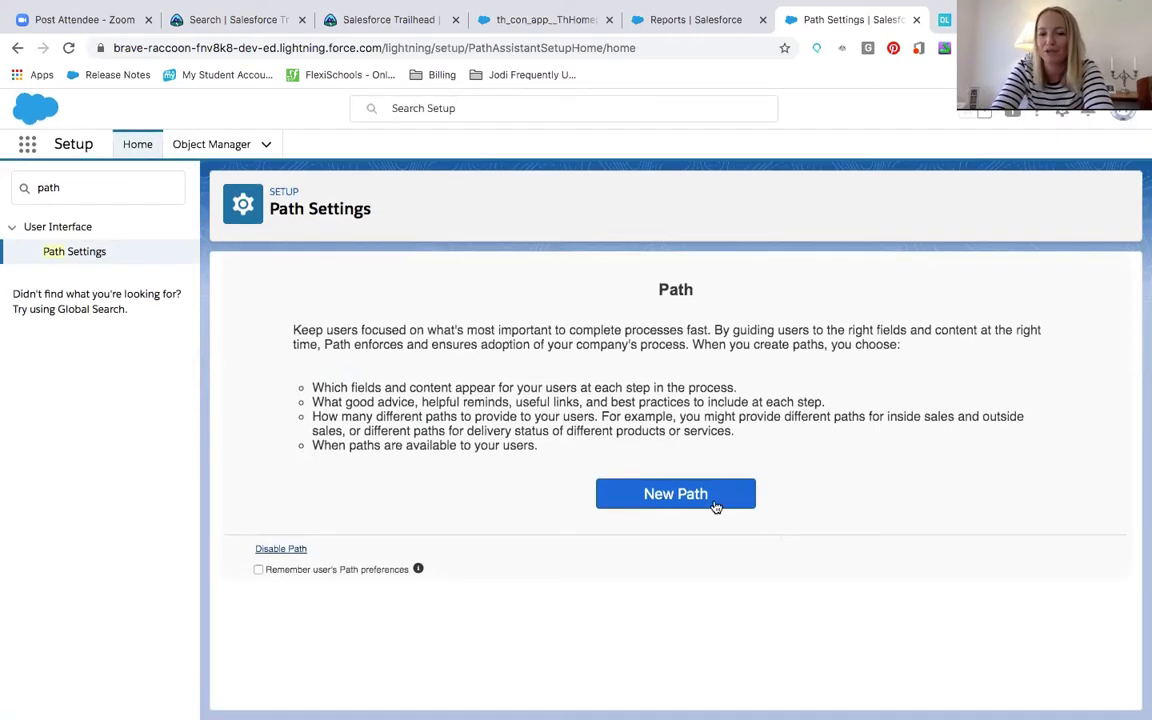
pyautogui.click(716, 507)
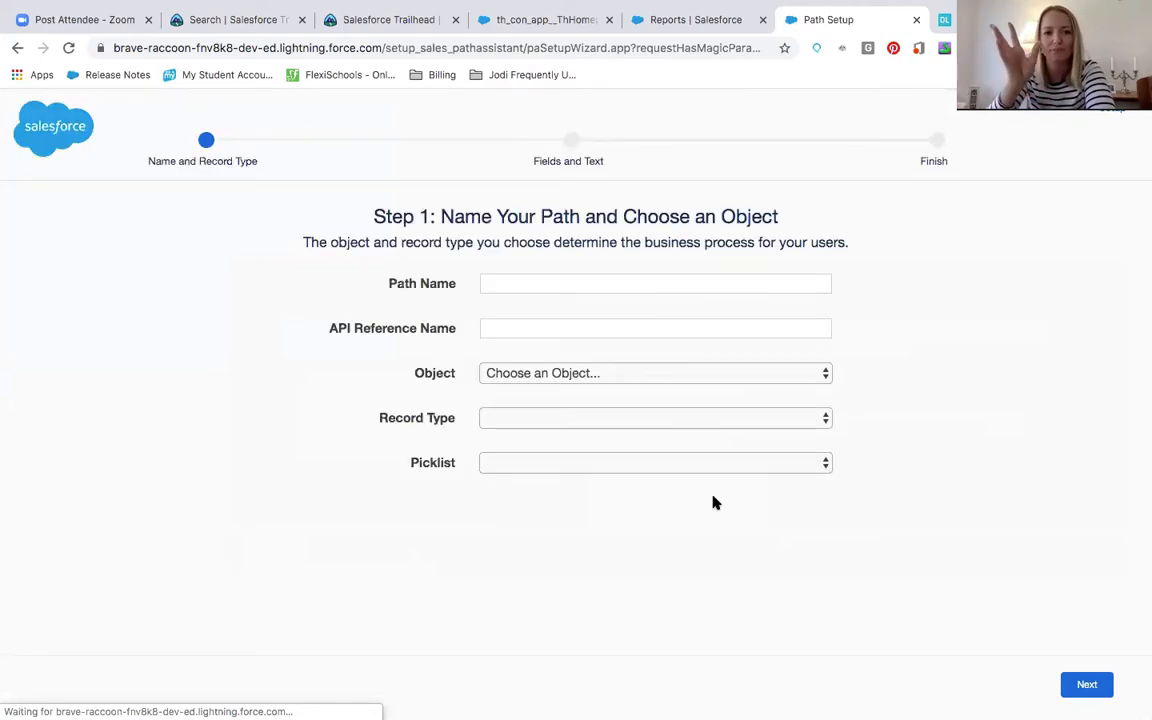
# Step: Name the path "test", with the API reference name test, and choose Opportunity as its object
pyautogui.click(566, 285)
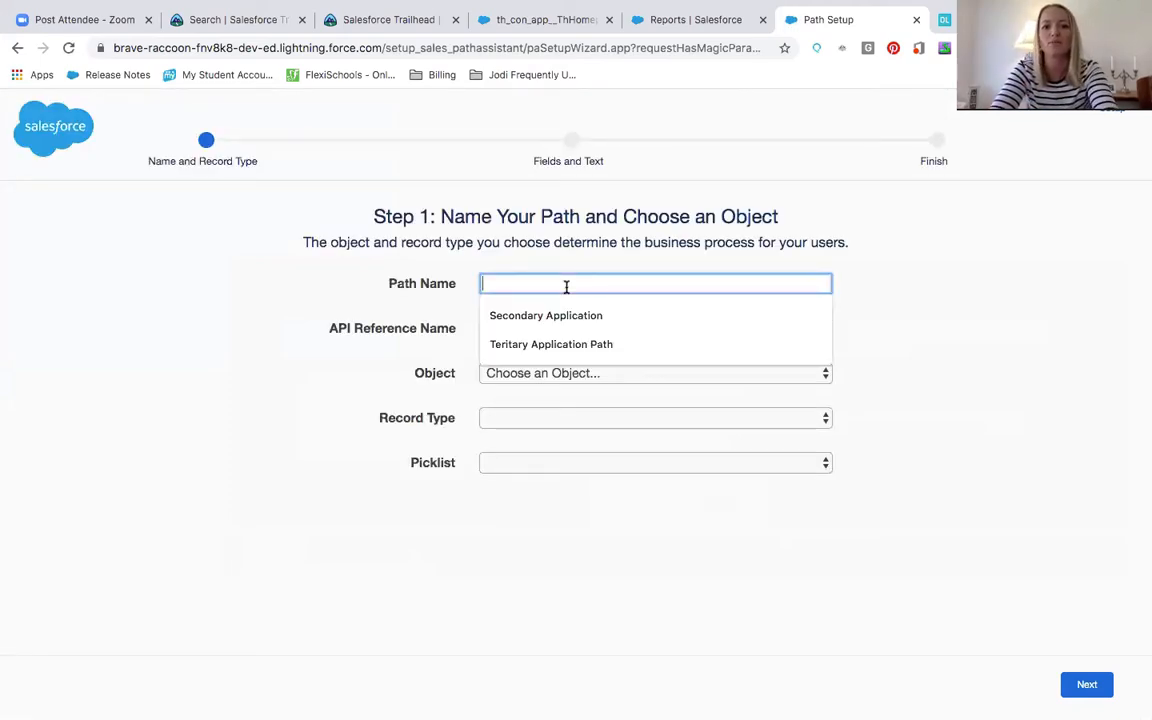
pyautogui.write('te')
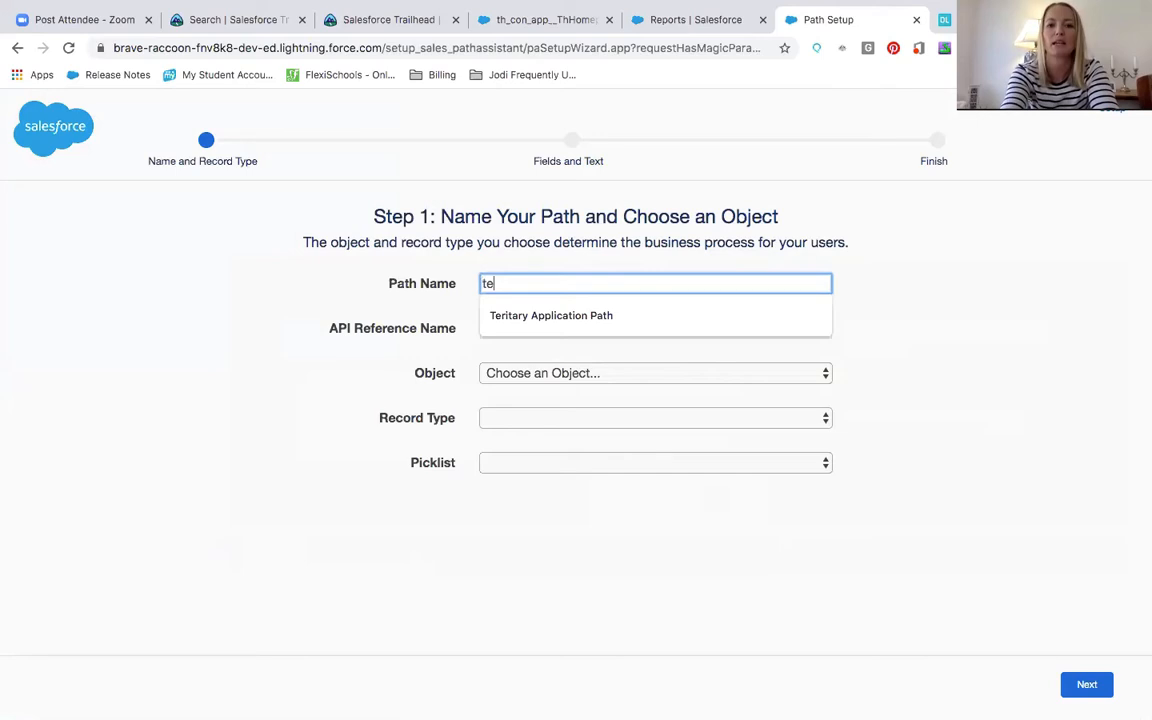
pyautogui.write('st')
pyautogui.press('Tab')
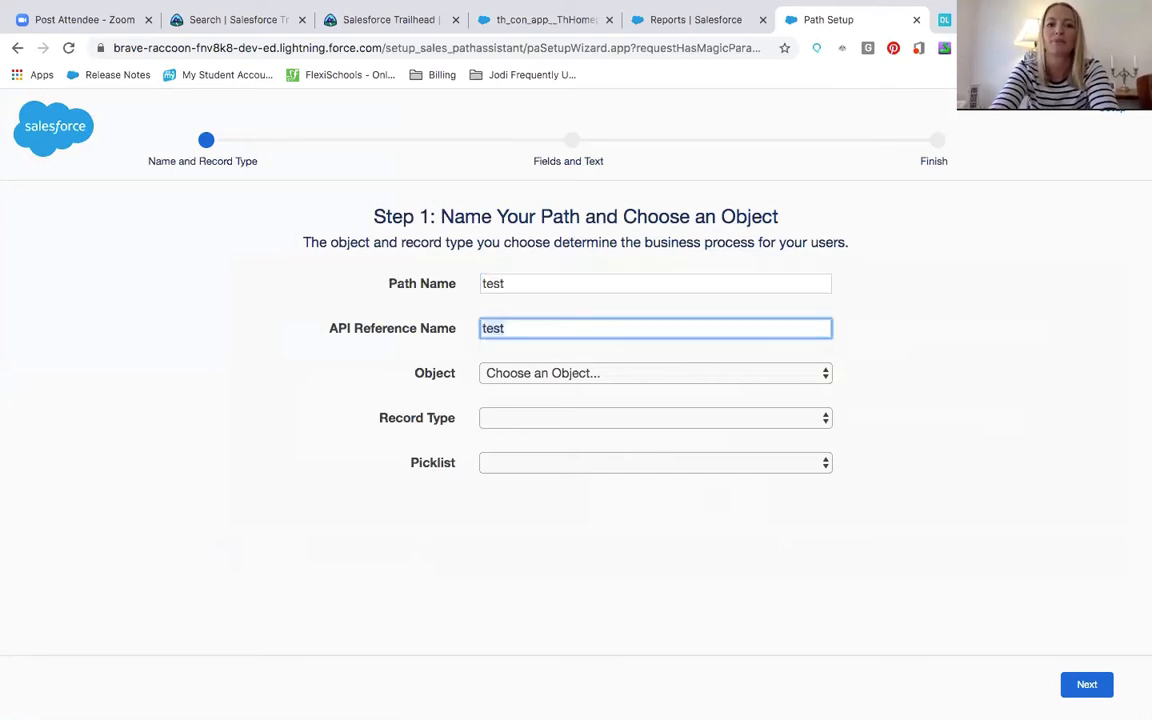
pyautogui.click(576, 376)
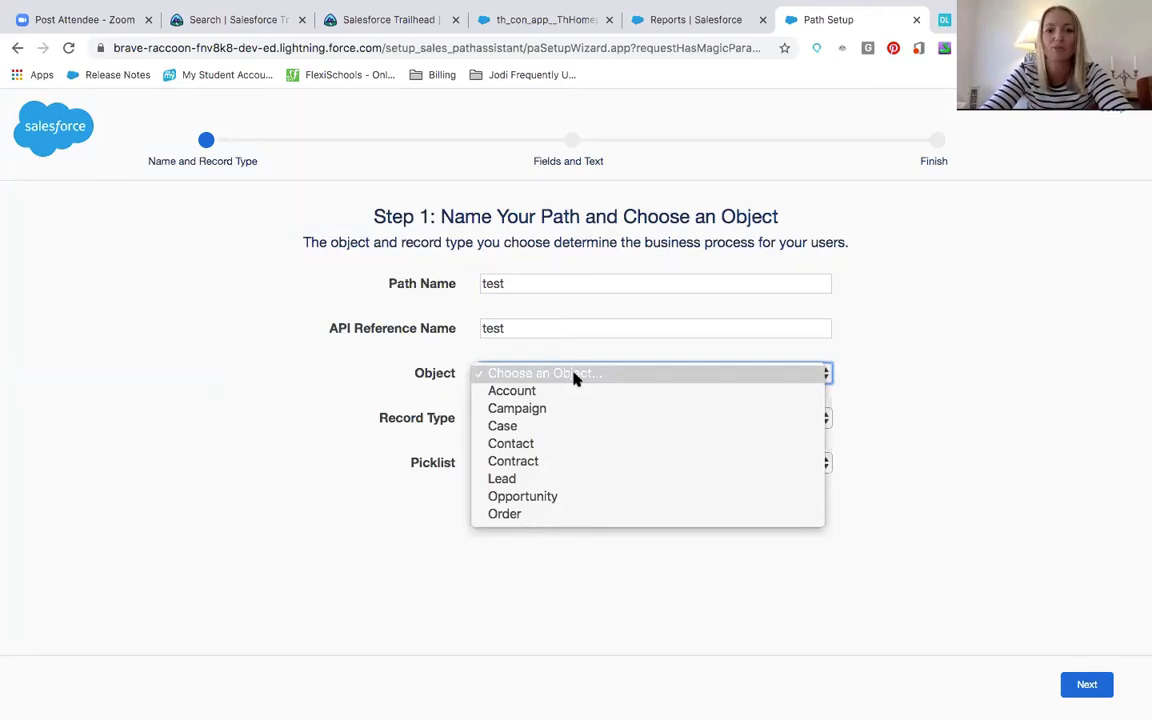
pyautogui.click(507, 499)
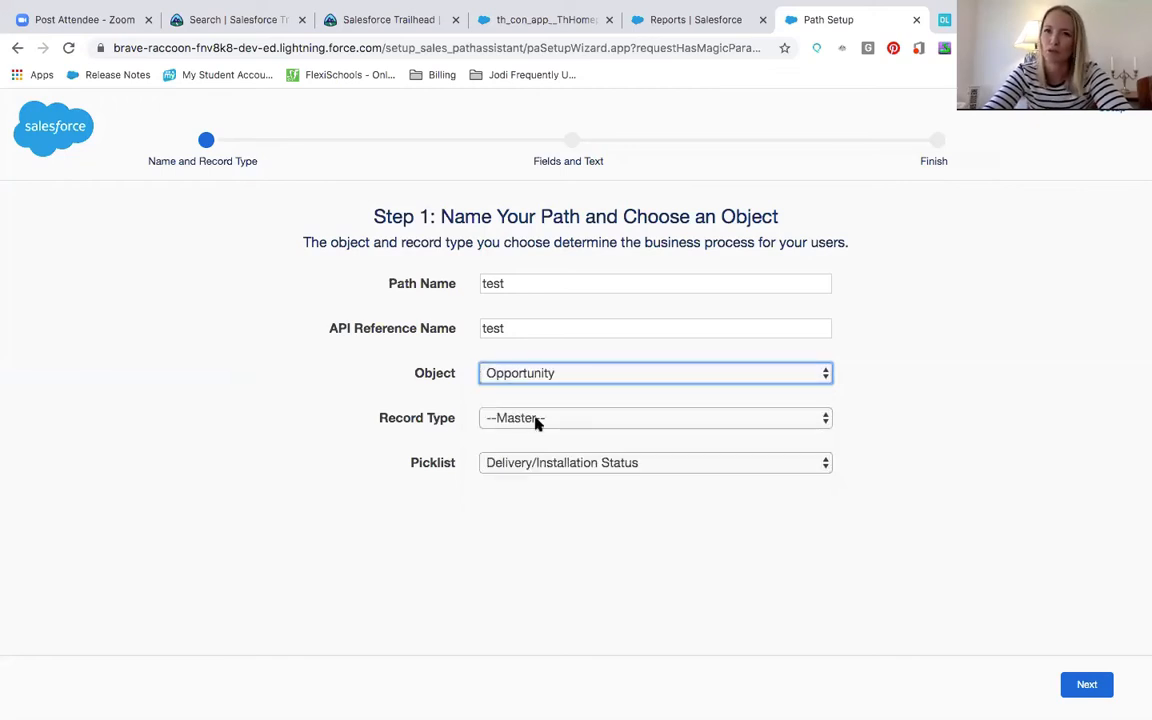
# Step: Keep the Master record type, base the path on the Stage picklist, and continue to the fields and guidance setup
pyautogui.click(536, 419)
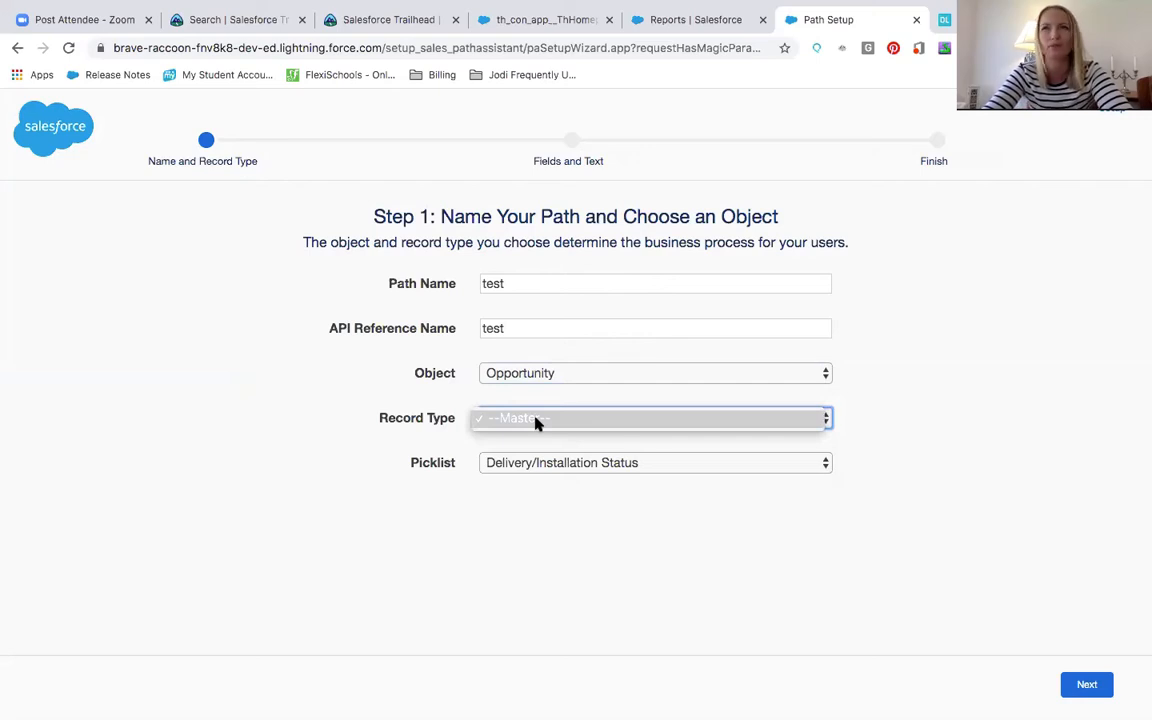
pyautogui.click(536, 420)
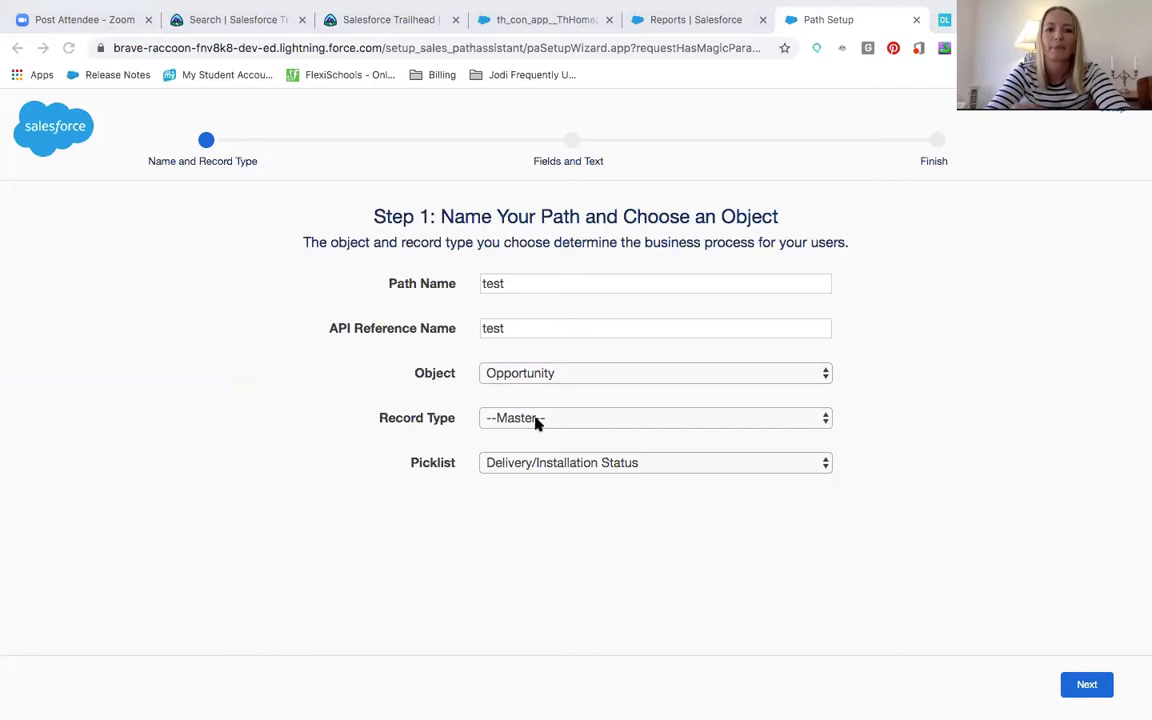
pyautogui.click(546, 420)
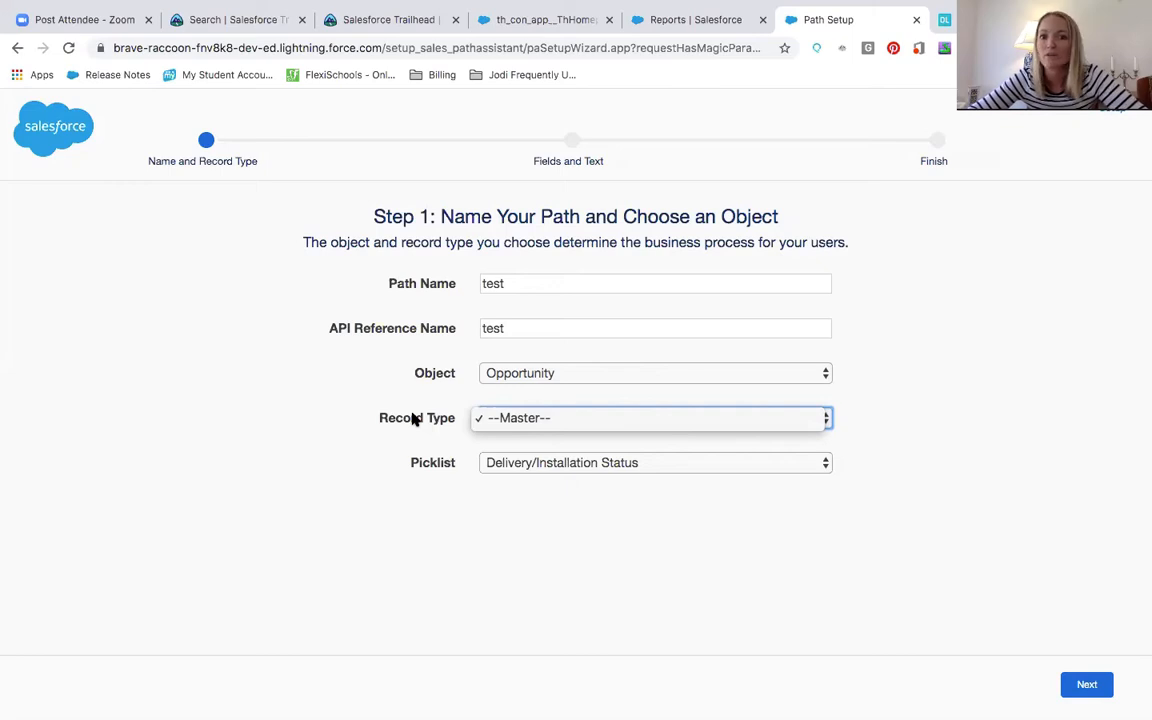
pyautogui.click(413, 419)
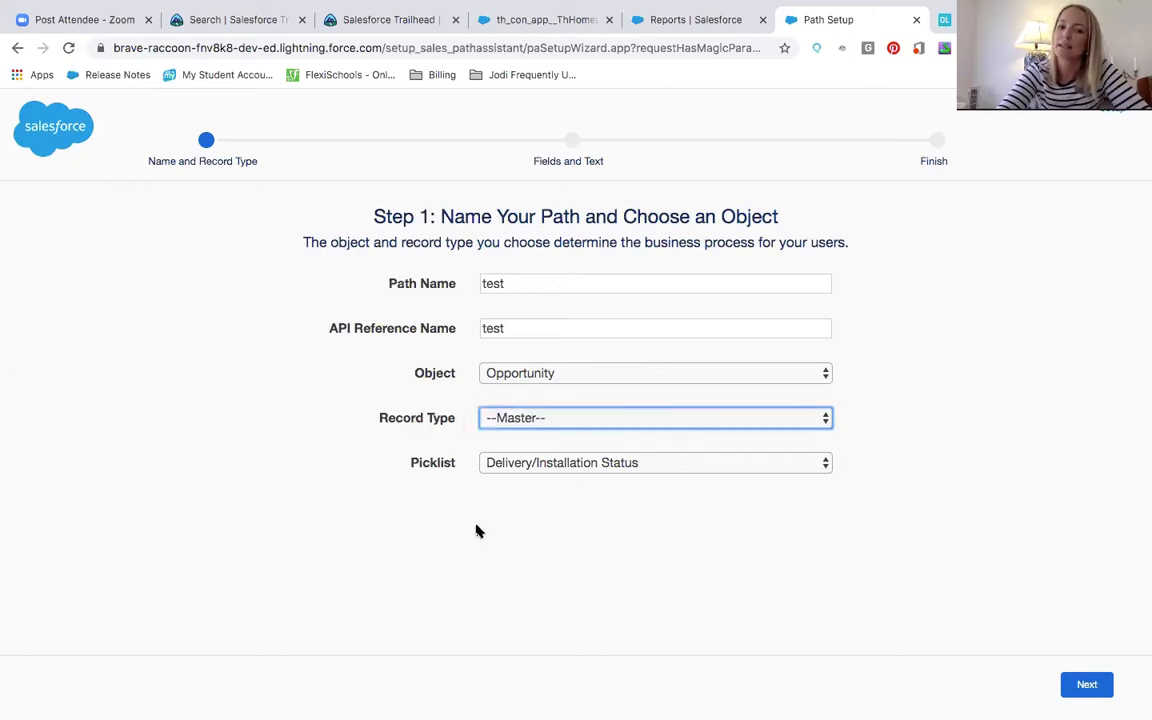
pyautogui.click(542, 464)
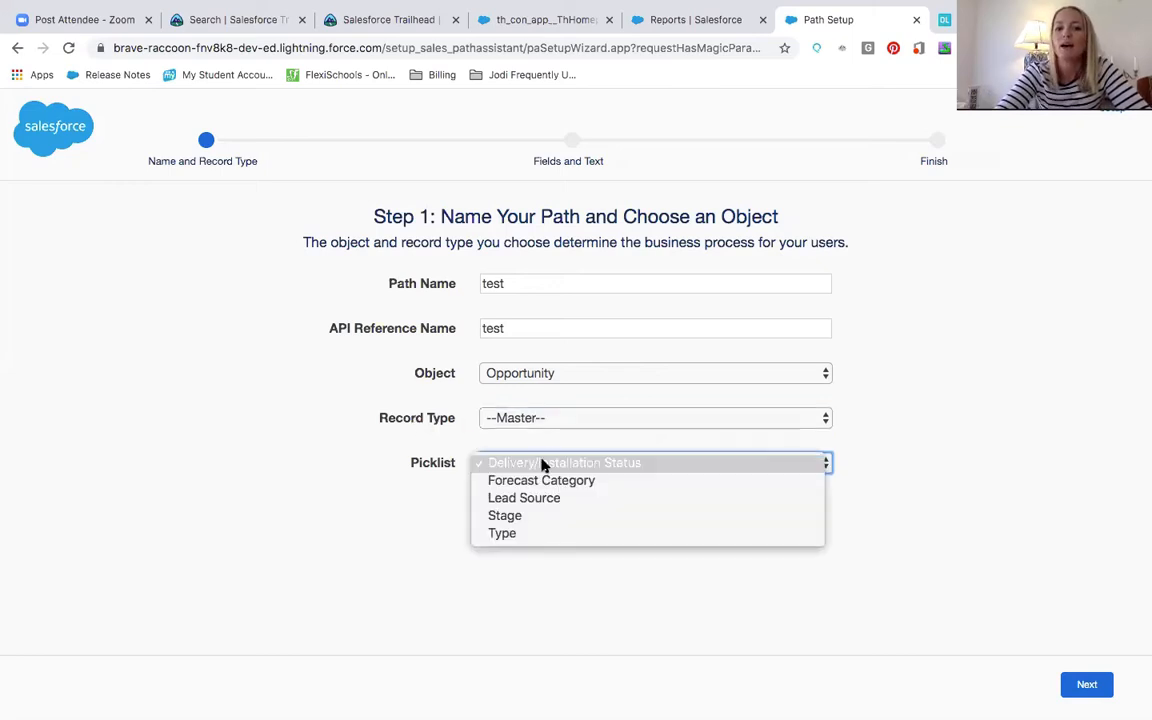
pyautogui.click(519, 517)
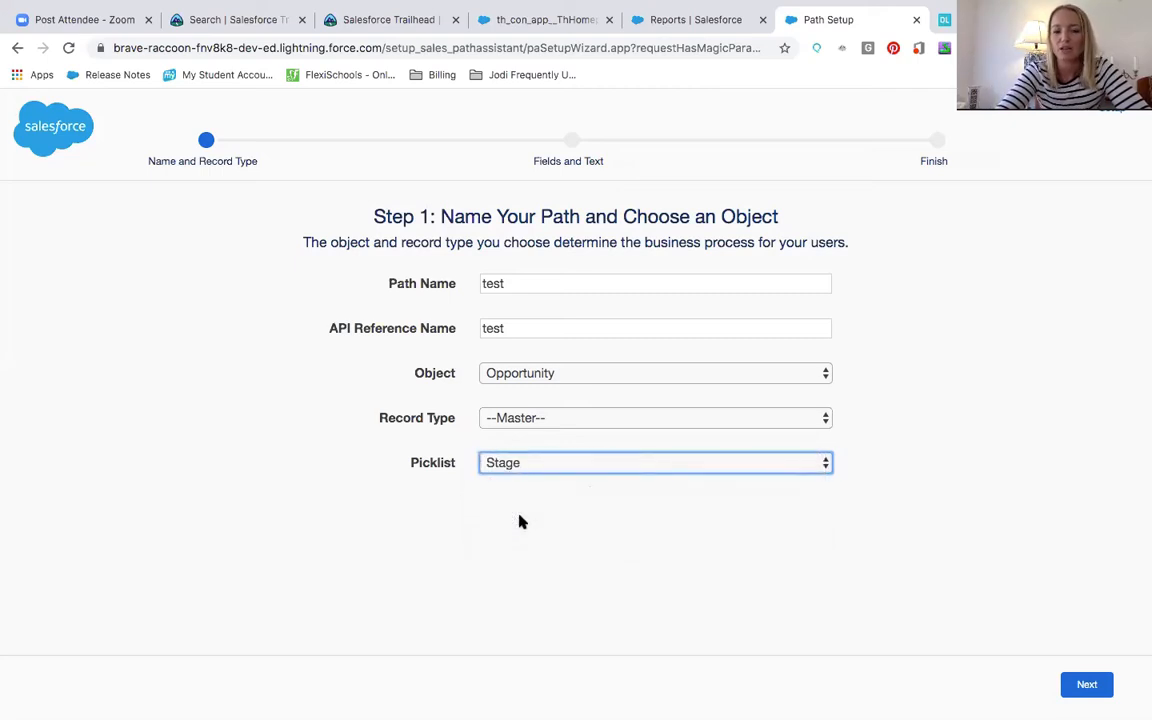
pyautogui.click(76, 685)
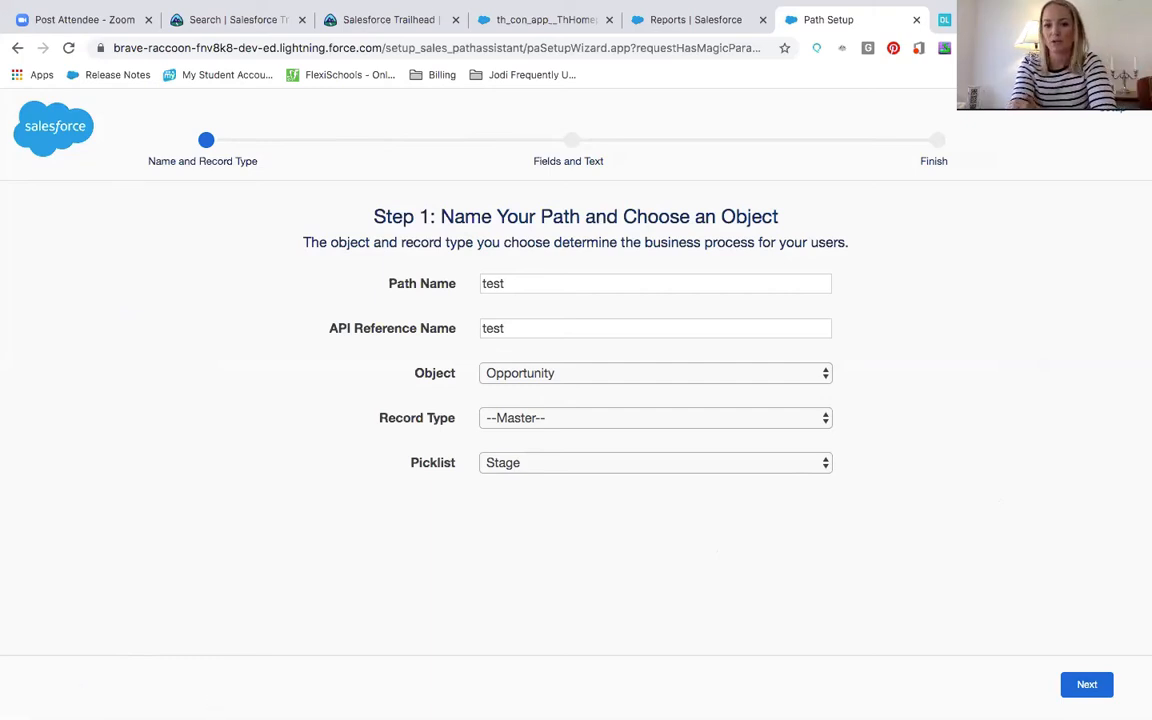
pyautogui.click(1082, 687)
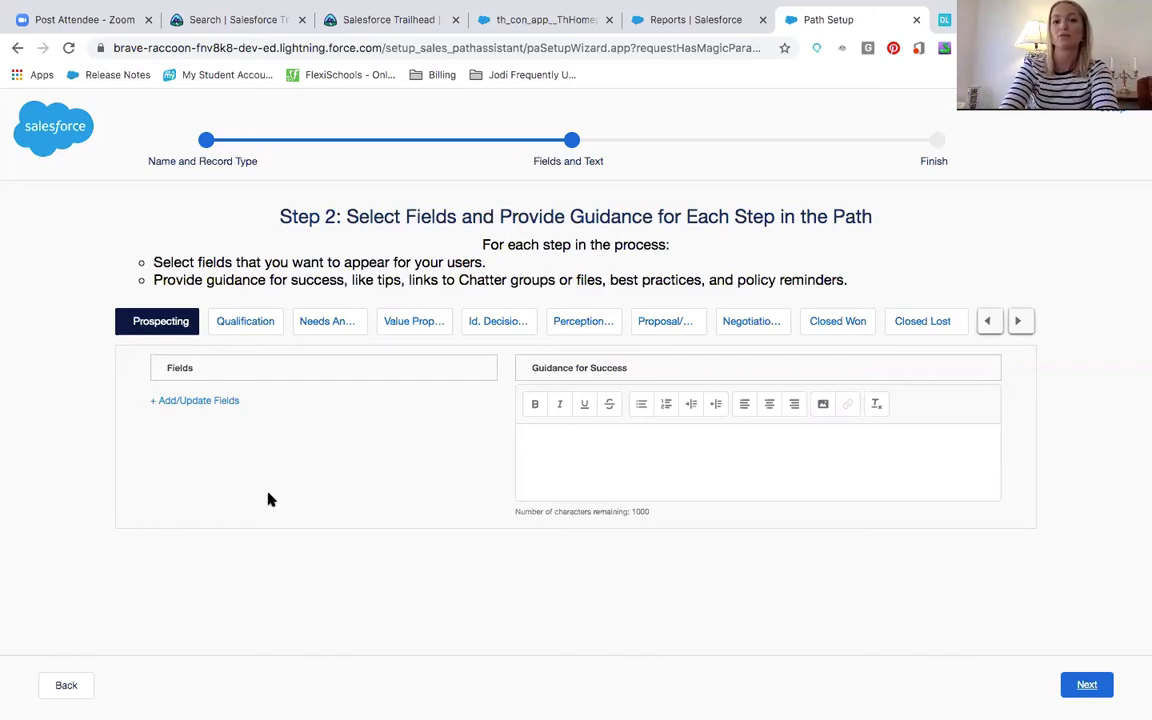
# Step: Add the Amount field to the Value Proposition stage, save it, and continue to the celebration and activation settings
pyautogui.click(625, 442)
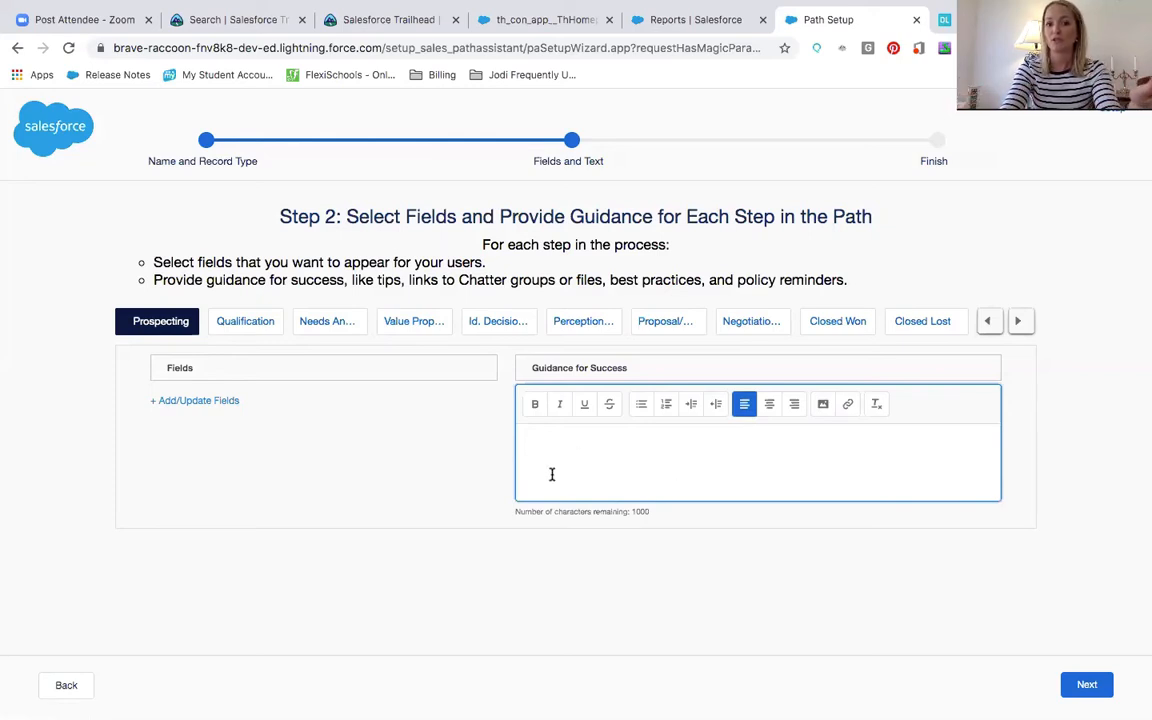
pyautogui.click(272, 335)
pyautogui.click(321, 334)
pyautogui.click(416, 332)
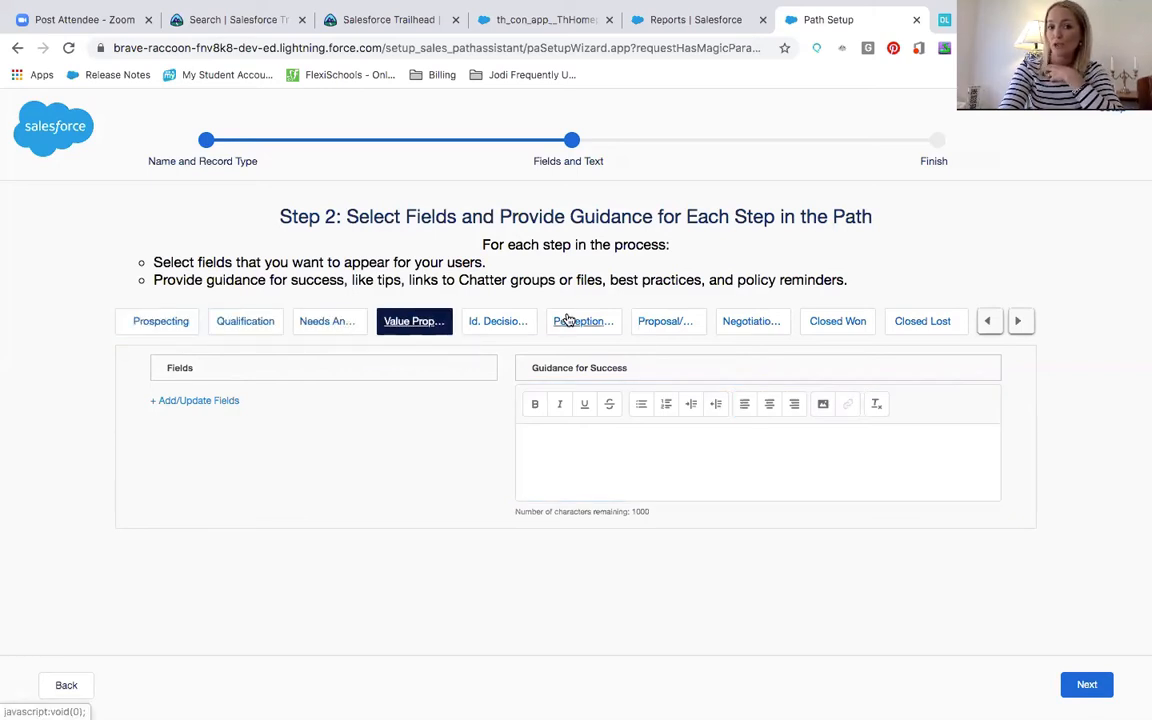
pyautogui.click(209, 404)
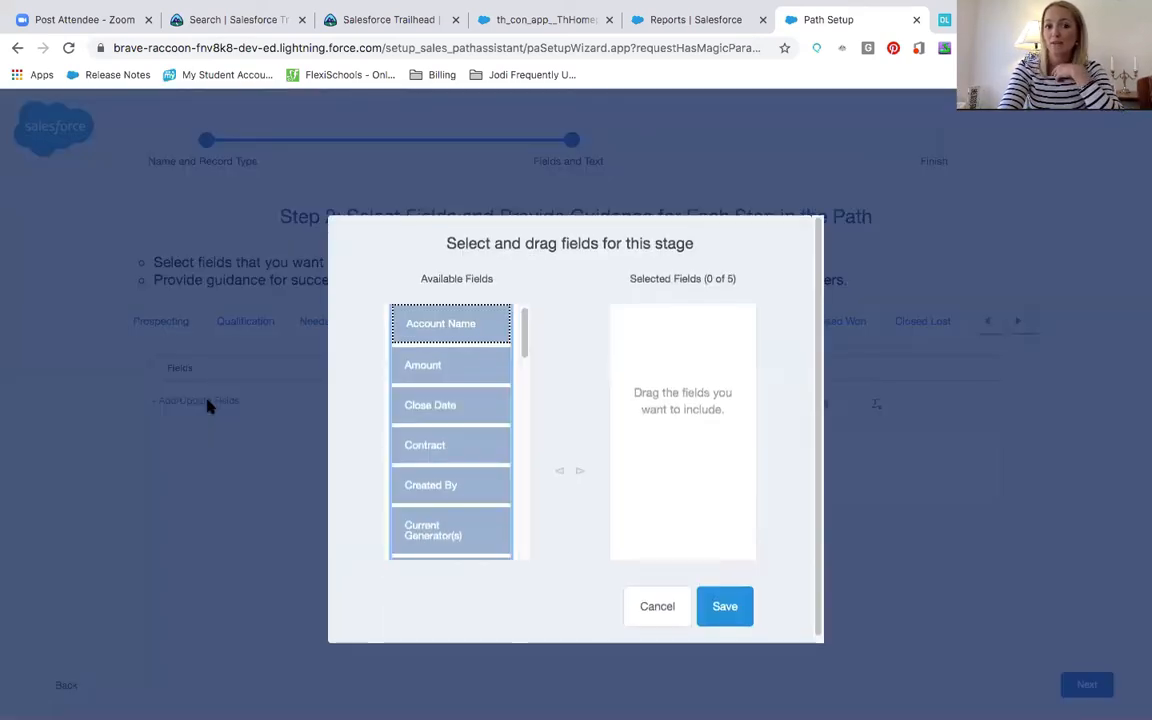
pyautogui.click(438, 375)
pyautogui.click(579, 472)
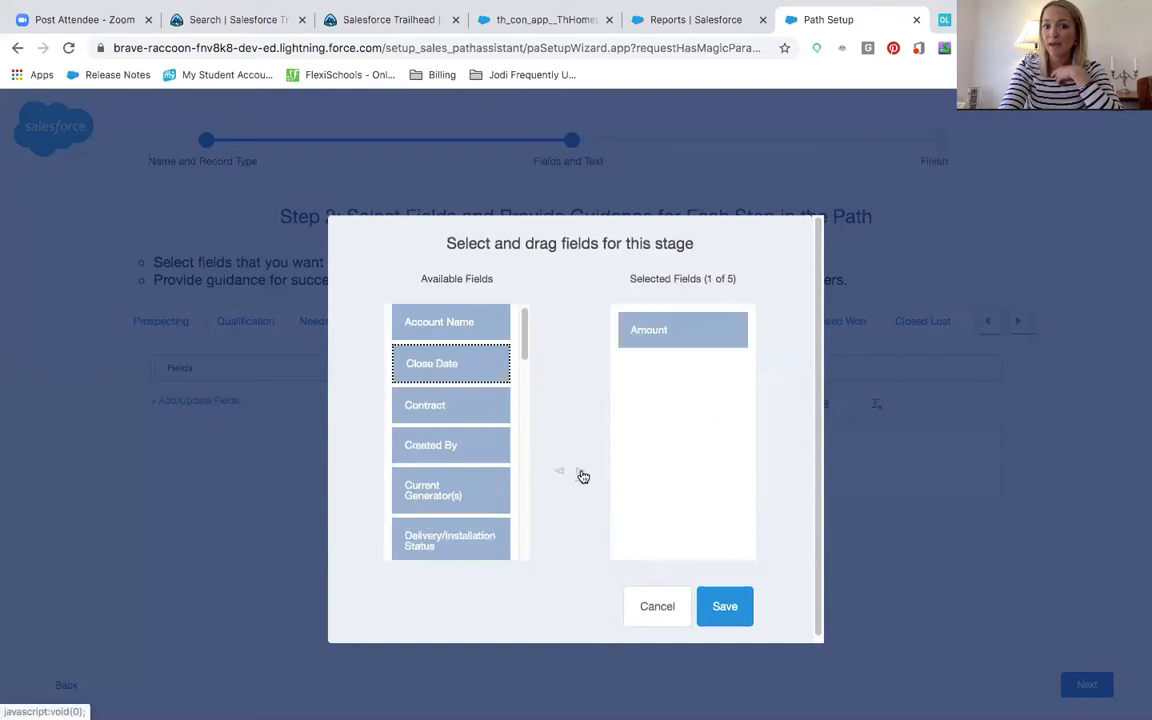
pyautogui.click(726, 606)
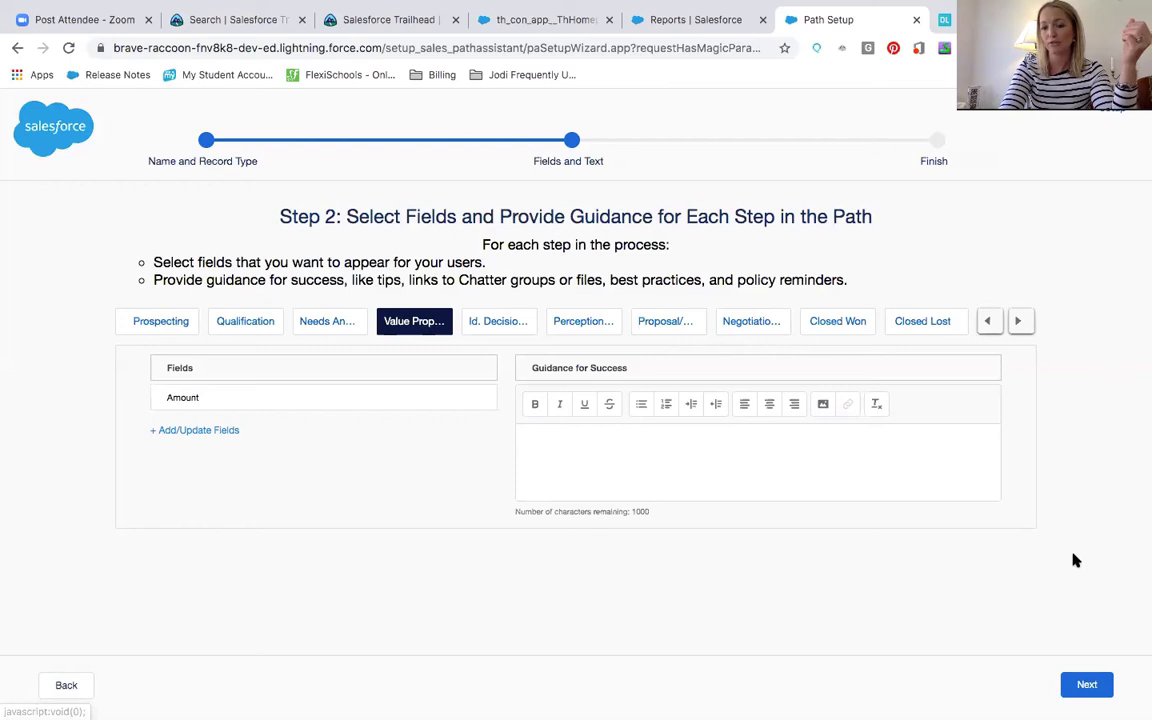
pyautogui.click(1087, 686)
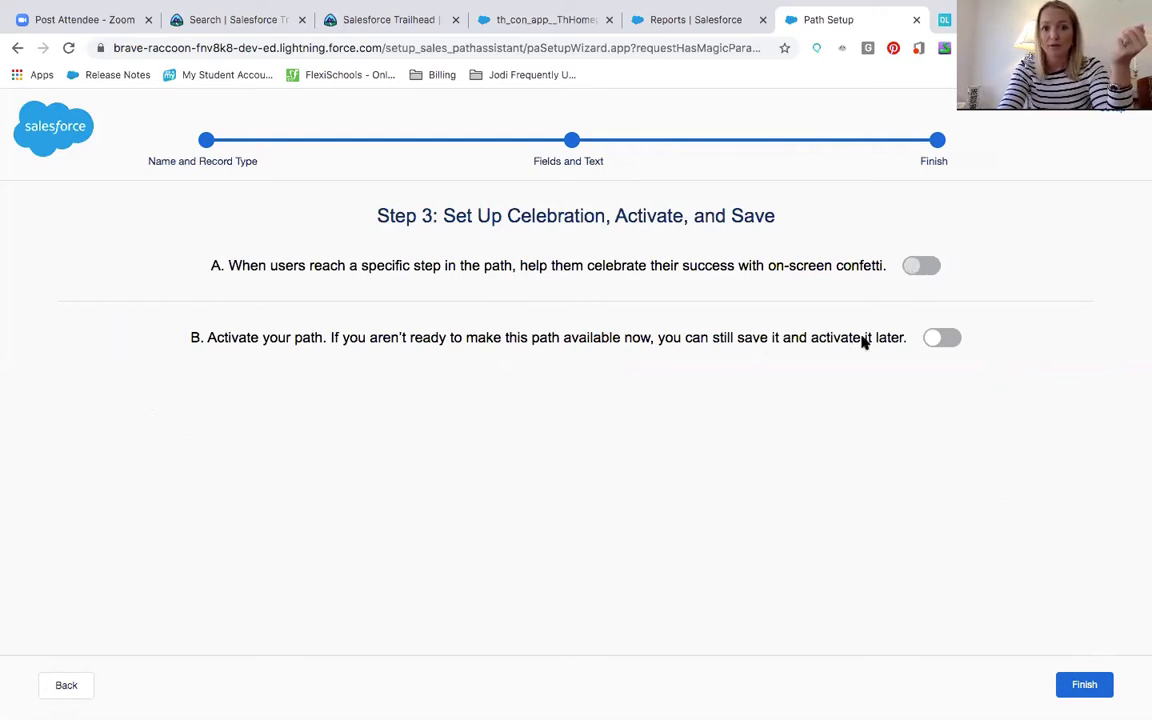
# Step: Activate the path and turn on confetti celebrations for the Closed Won stage with the frequency Always
pyautogui.click(937, 340)
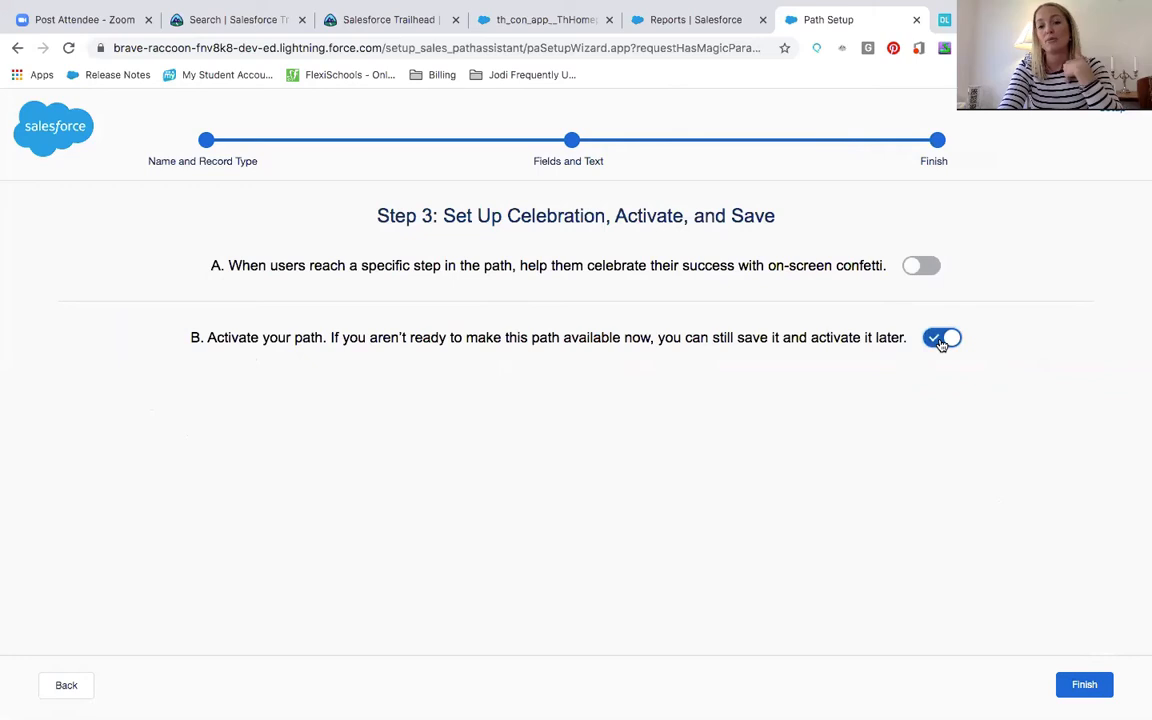
pyautogui.click(918, 269)
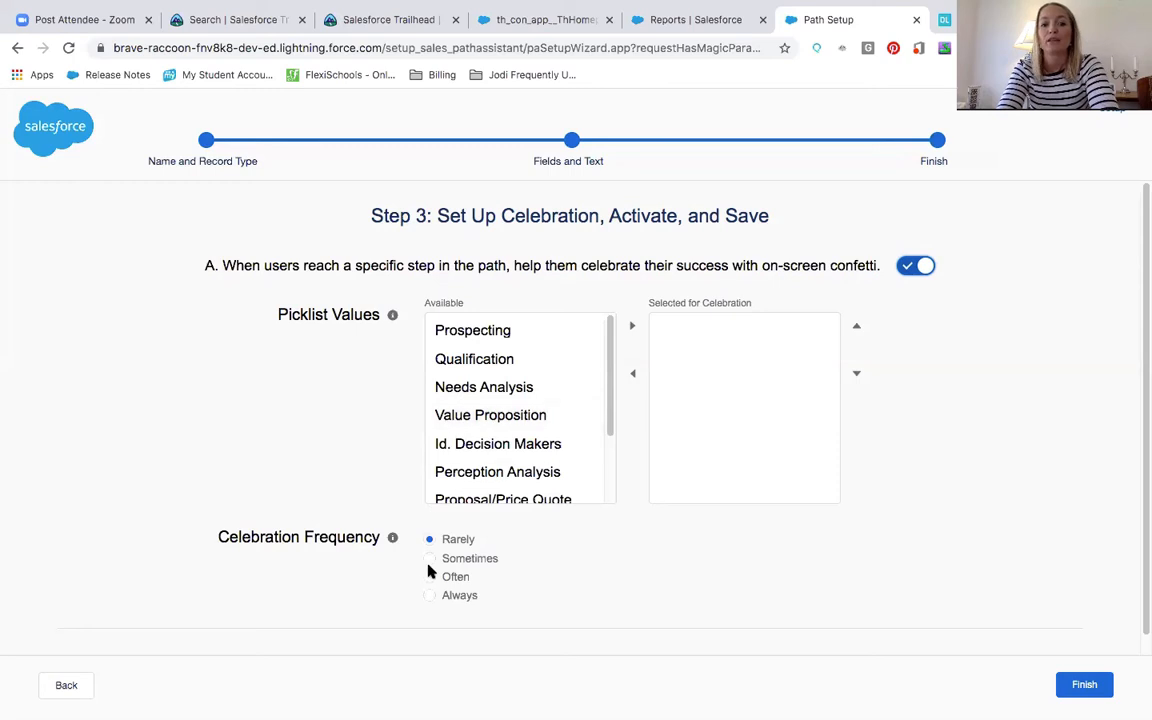
pyautogui.click(431, 596)
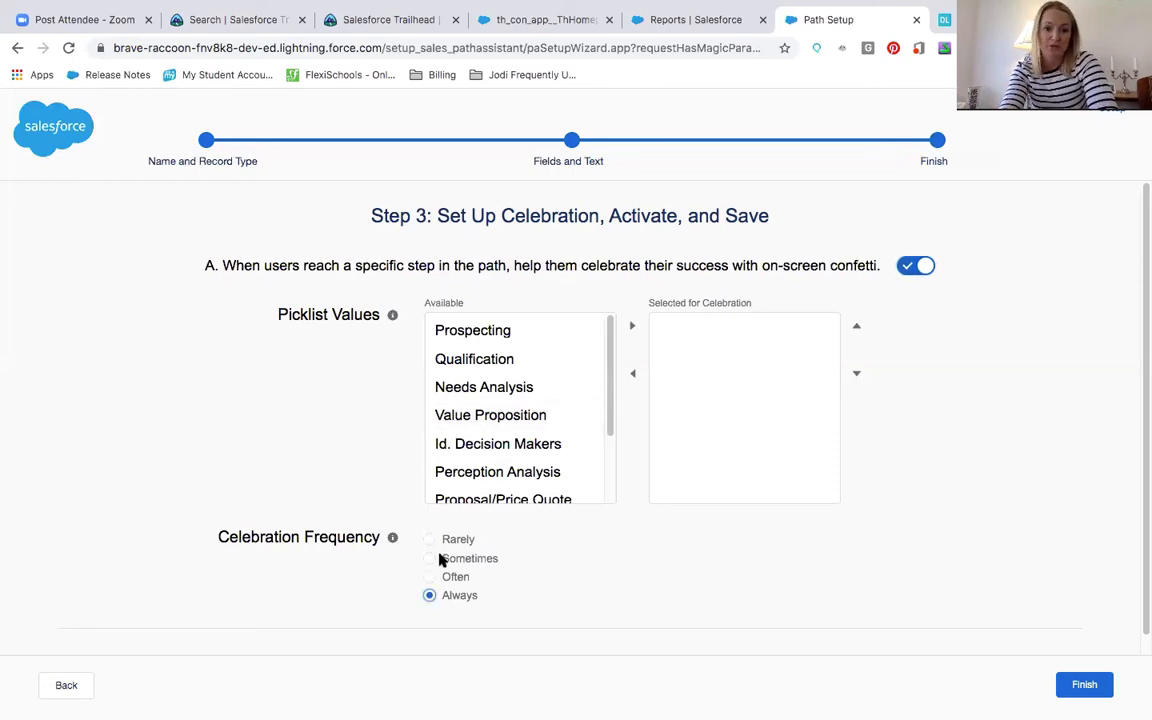
pyautogui.scroll(-2, 489, 385)
pyautogui.click(489, 459)
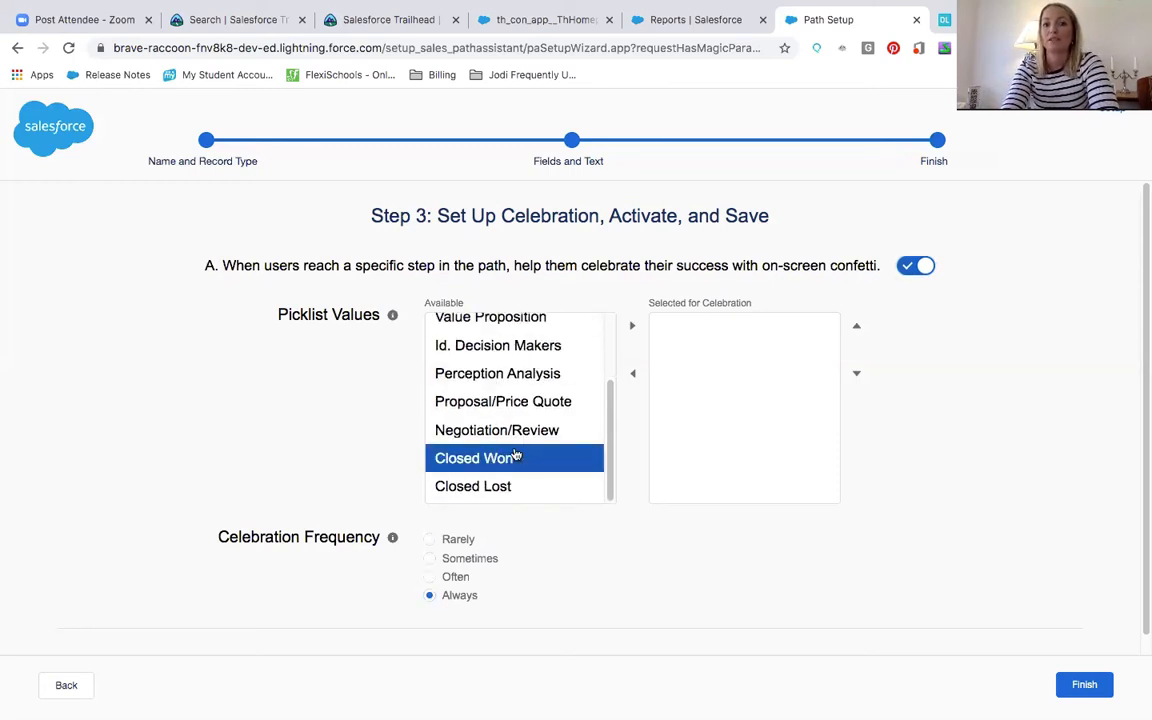
pyautogui.click(632, 328)
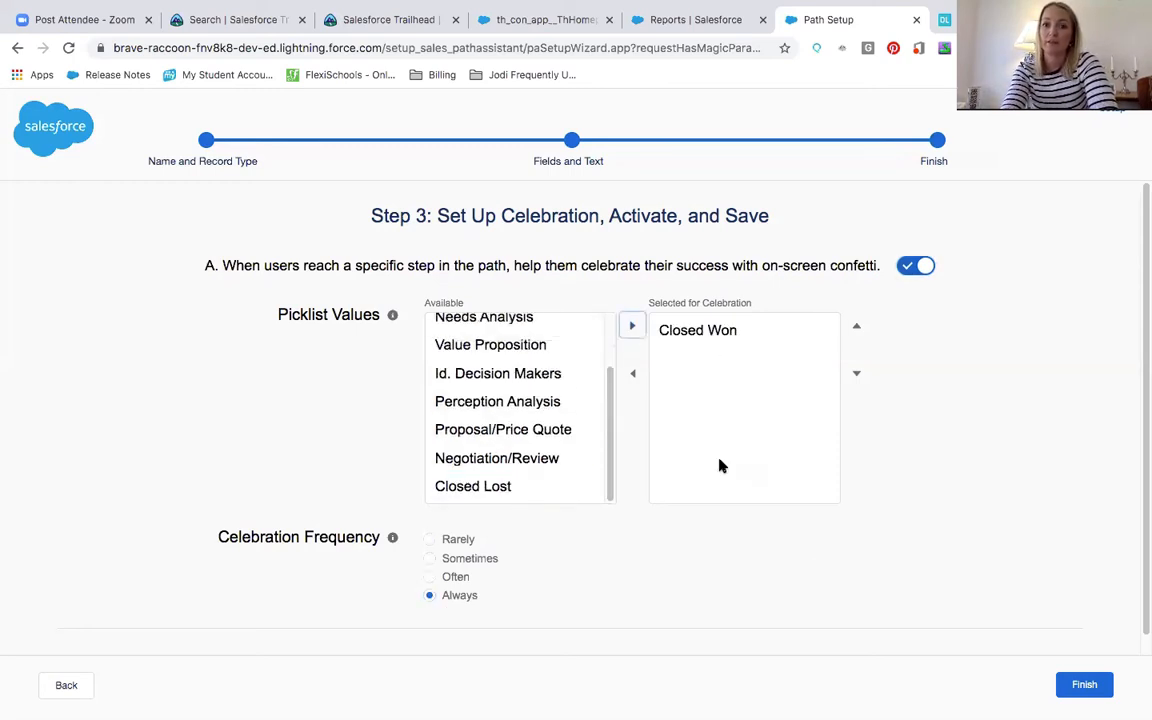
# Step: Finish the path setup and open the Opportunities in the Sales app
pyautogui.click(1096, 693)
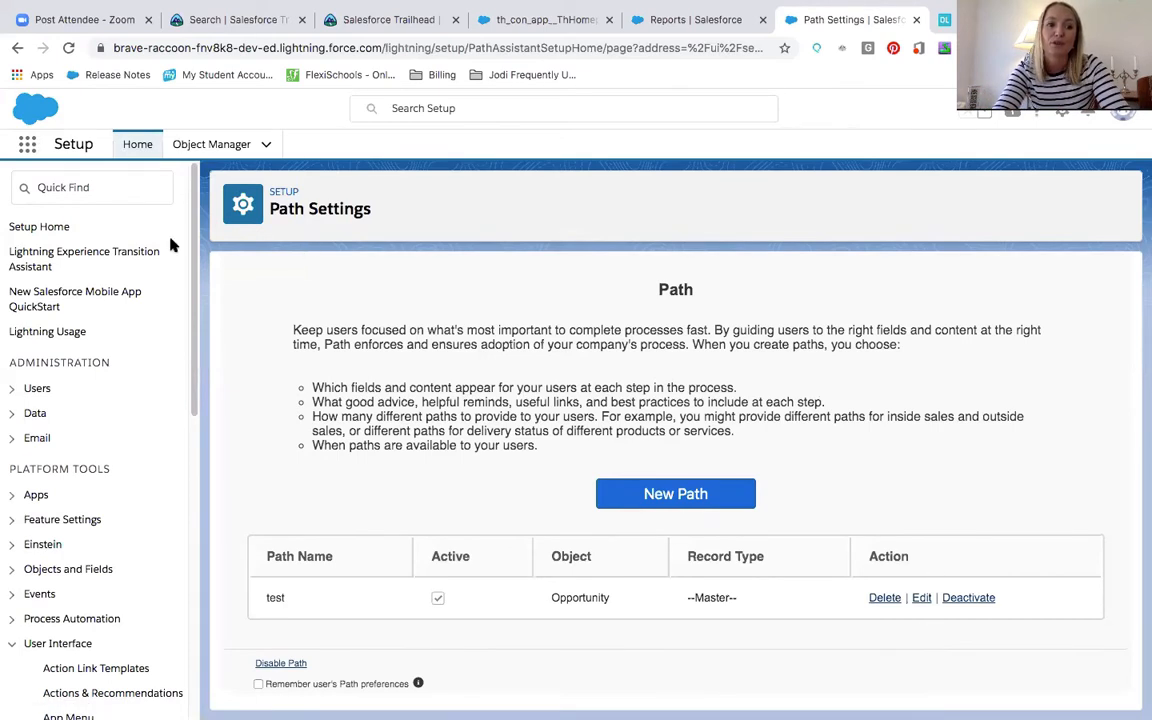
pyautogui.click(27, 145)
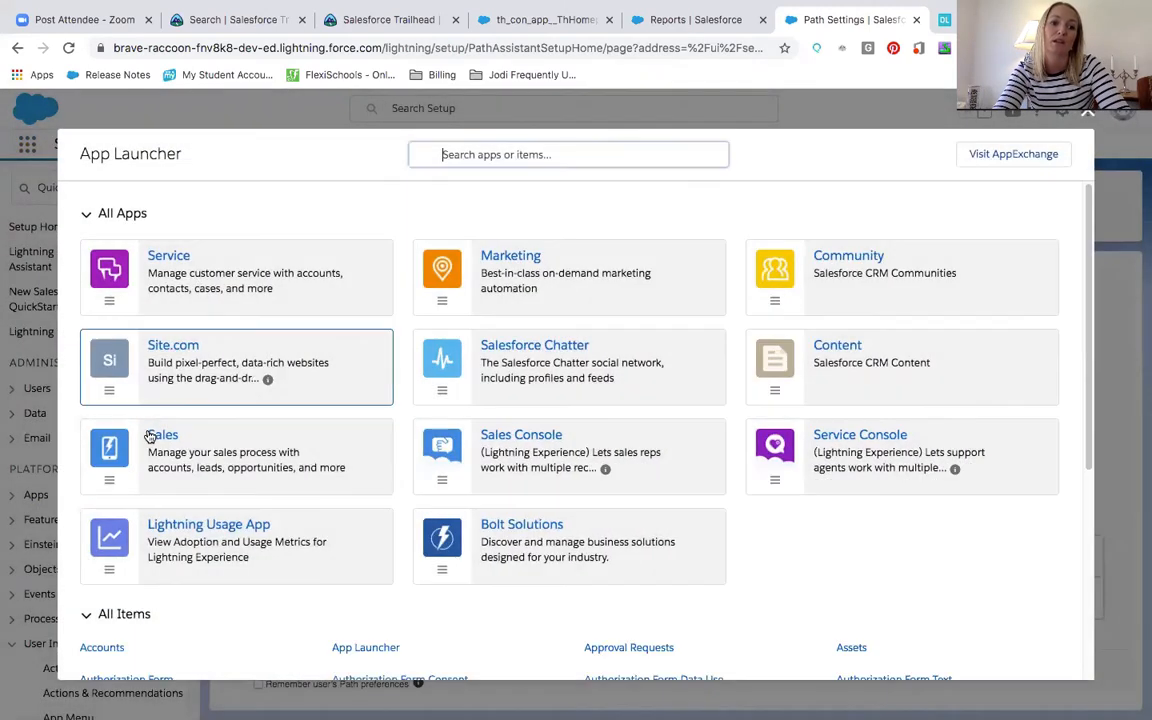
pyautogui.click(155, 437)
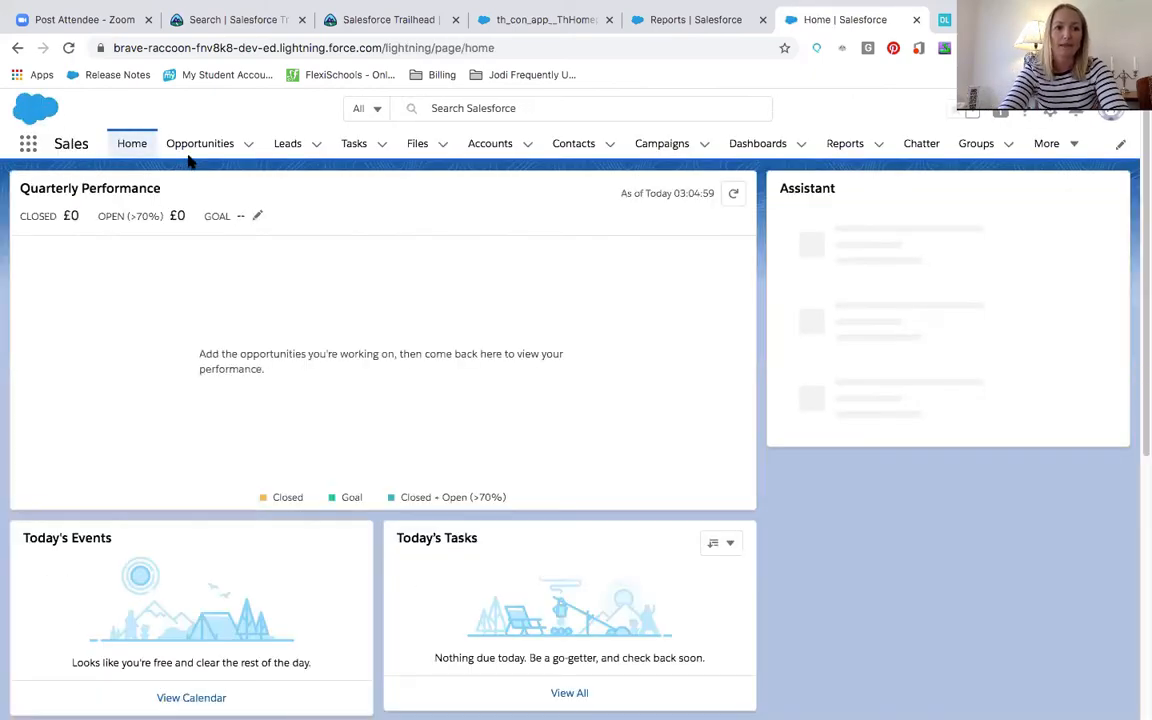
pyautogui.click(191, 146)
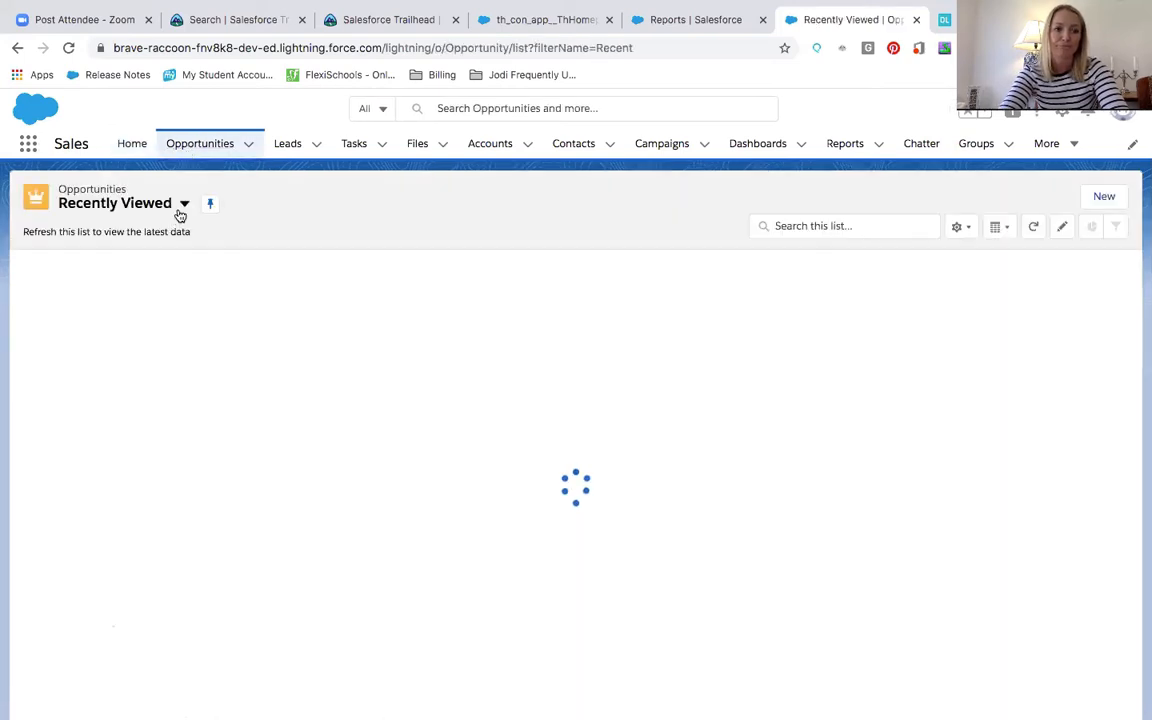
# Step: Show the All Opportunities list, sort it by opportunity name in descending order, and open University of AZ Portable Generators
pyautogui.click(185, 205)
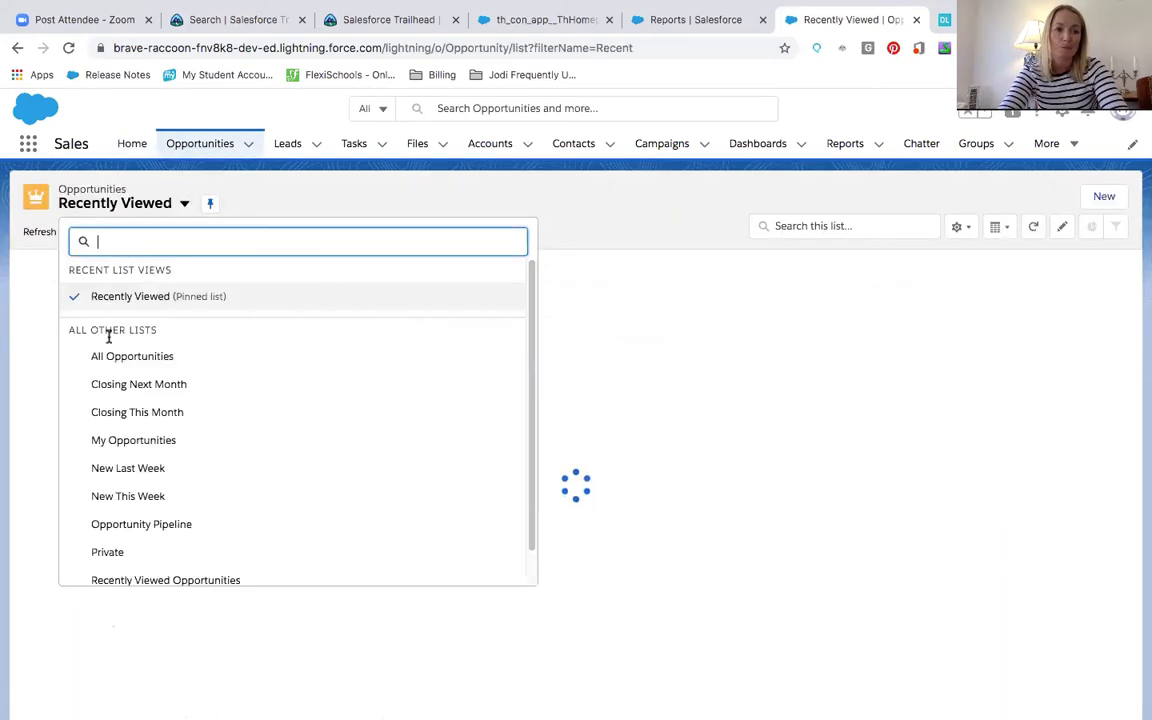
pyautogui.click(110, 358)
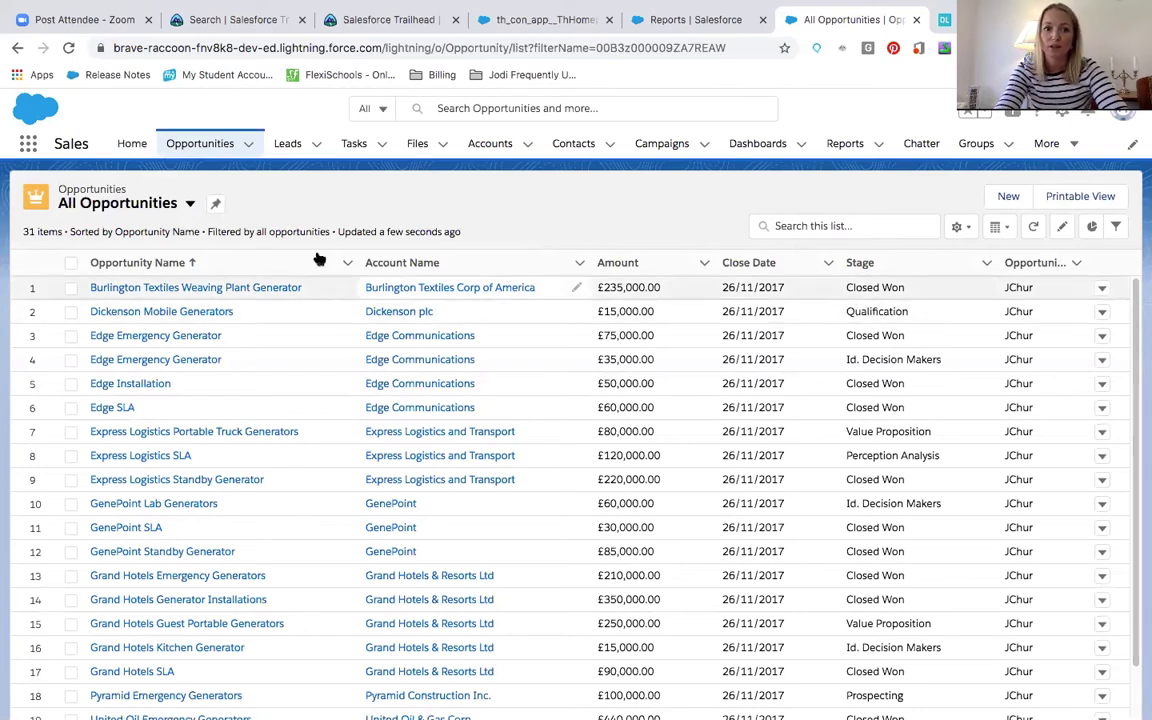
pyautogui.click(268, 262)
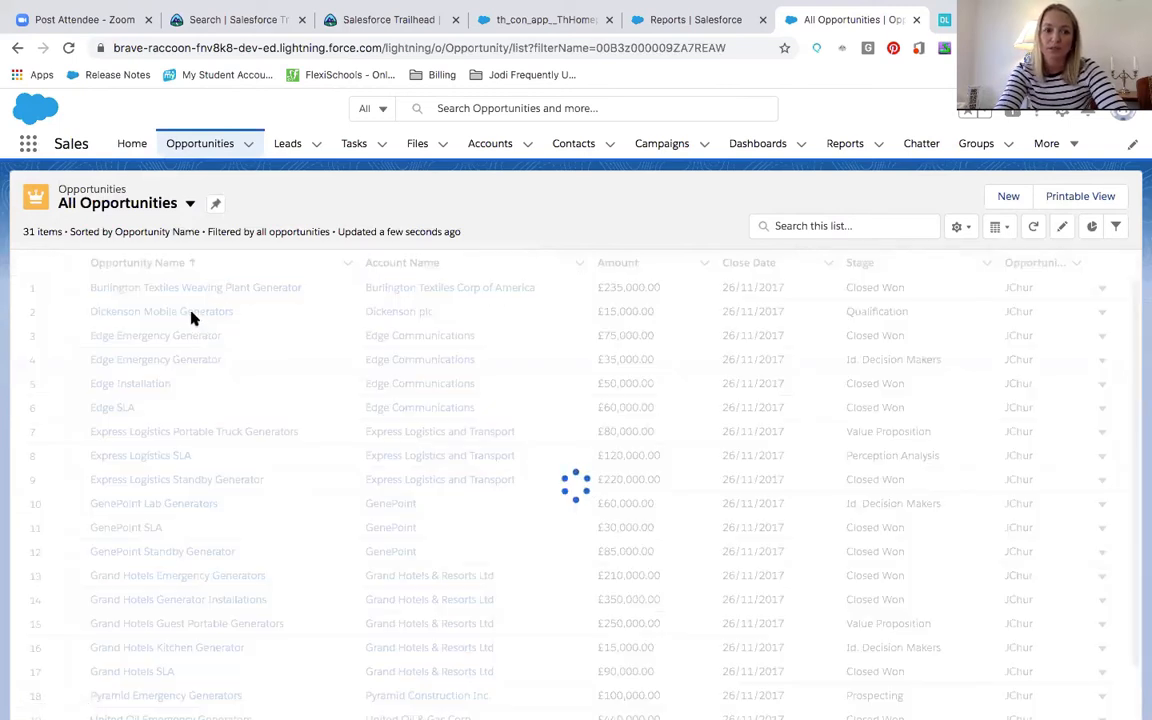
pyautogui.click(193, 318)
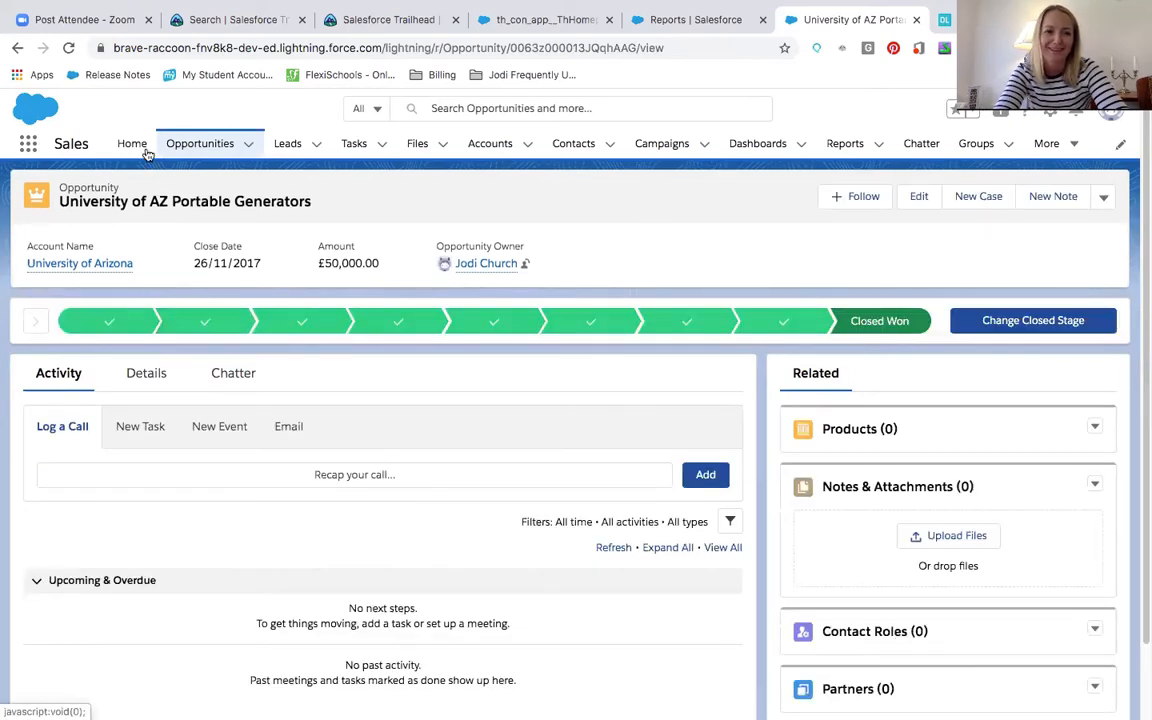
# Step: Return to the All Opportunities list and open the details of the University of AZ Installations opportunity
pyautogui.click(181, 152)
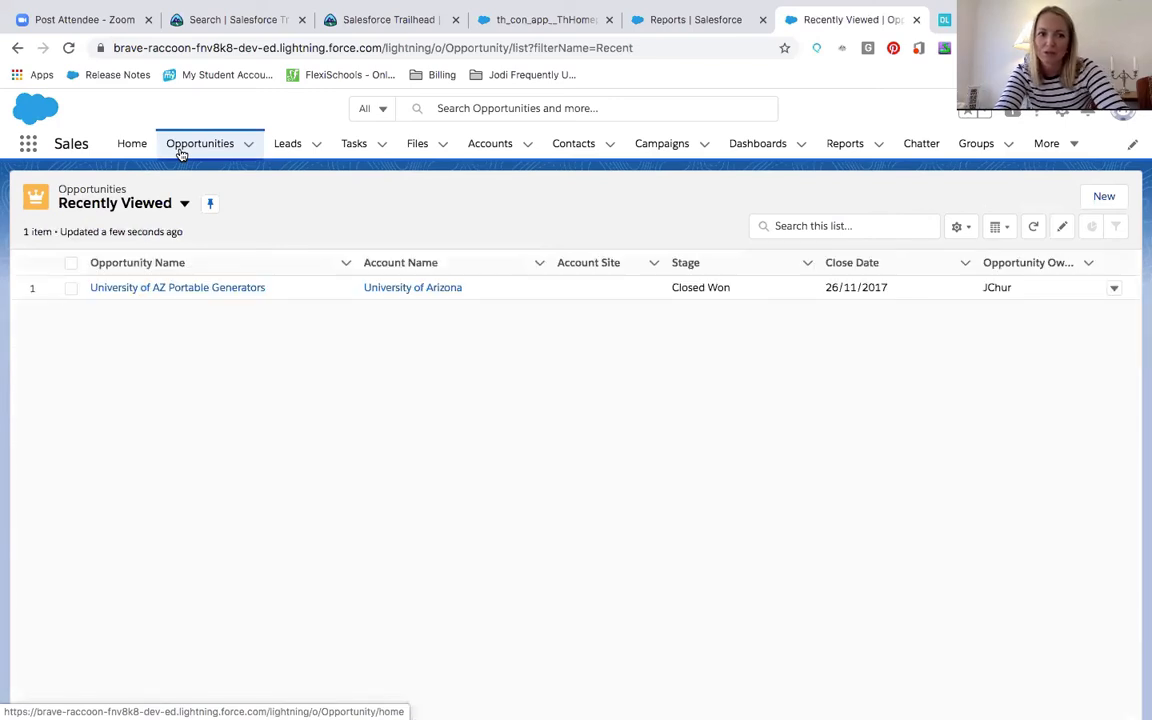
pyautogui.click(135, 201)
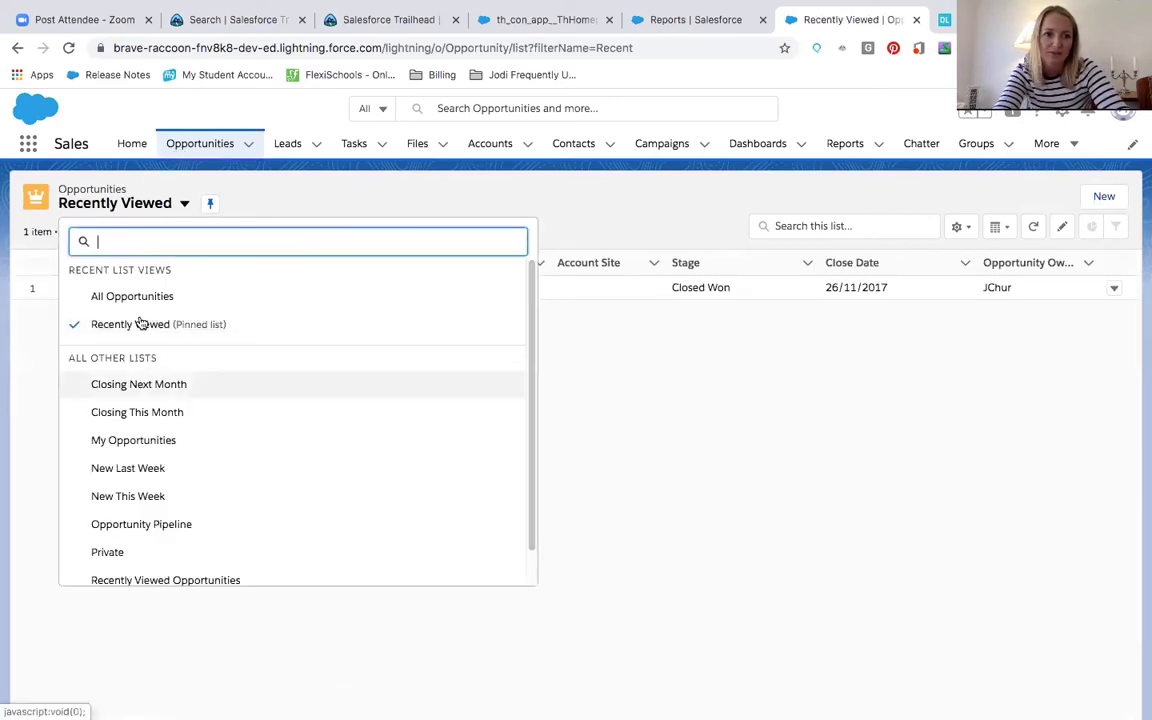
pyautogui.click(141, 309)
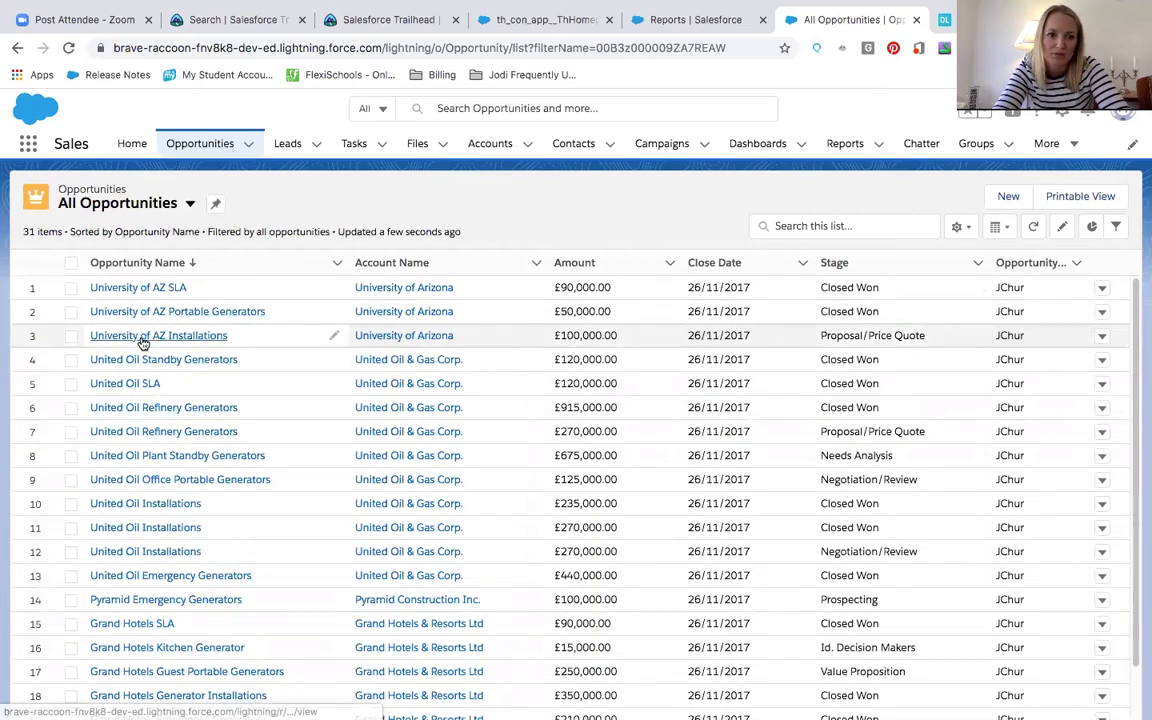
pyautogui.click(141, 336)
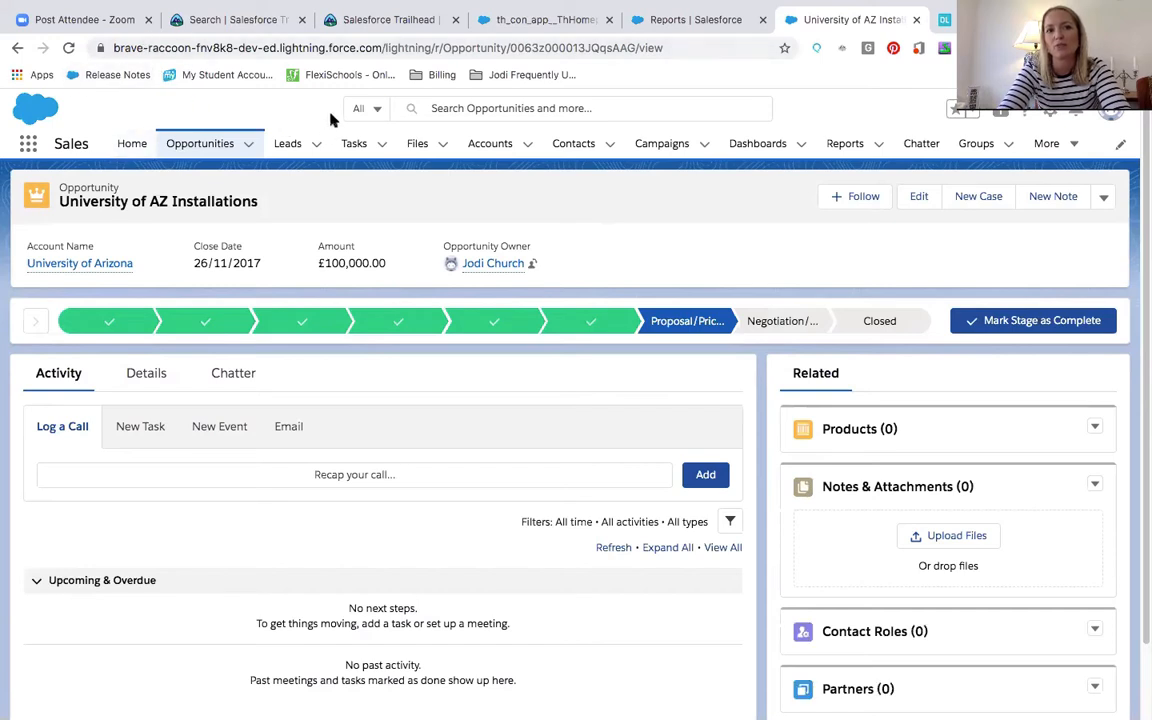
pyautogui.click(131, 383)
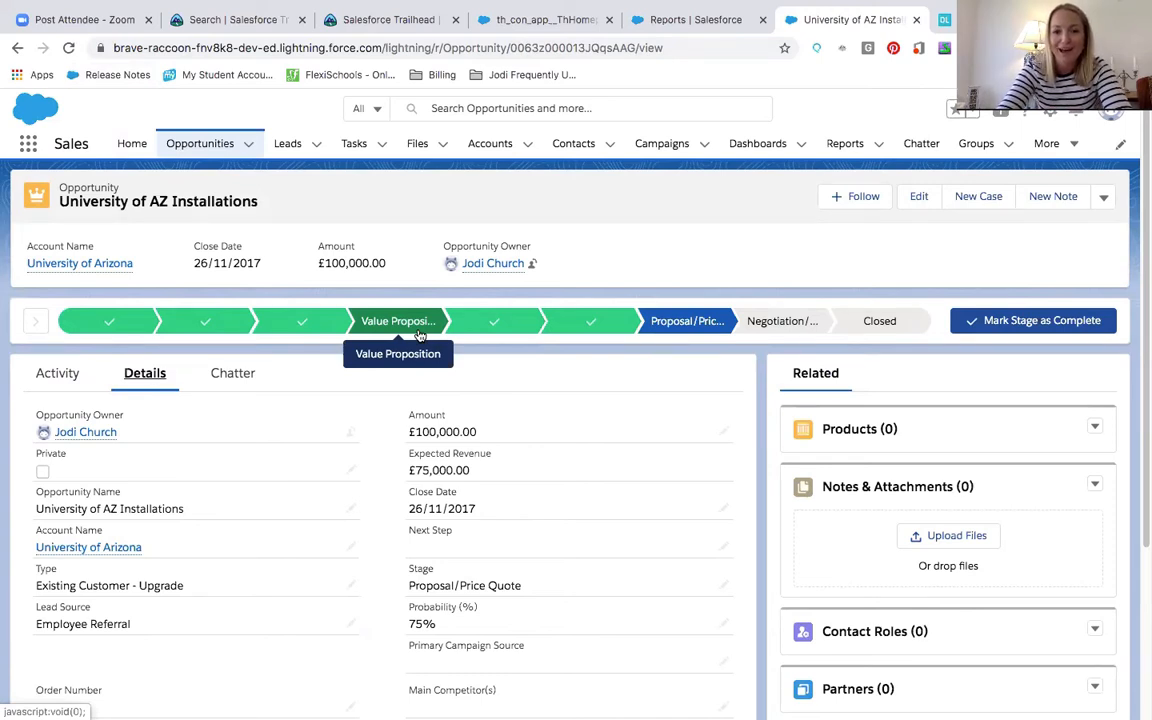
# Step: Close the University of AZ Installations opportunity on its path with the stage Closed Won
pyautogui.click(876, 322)
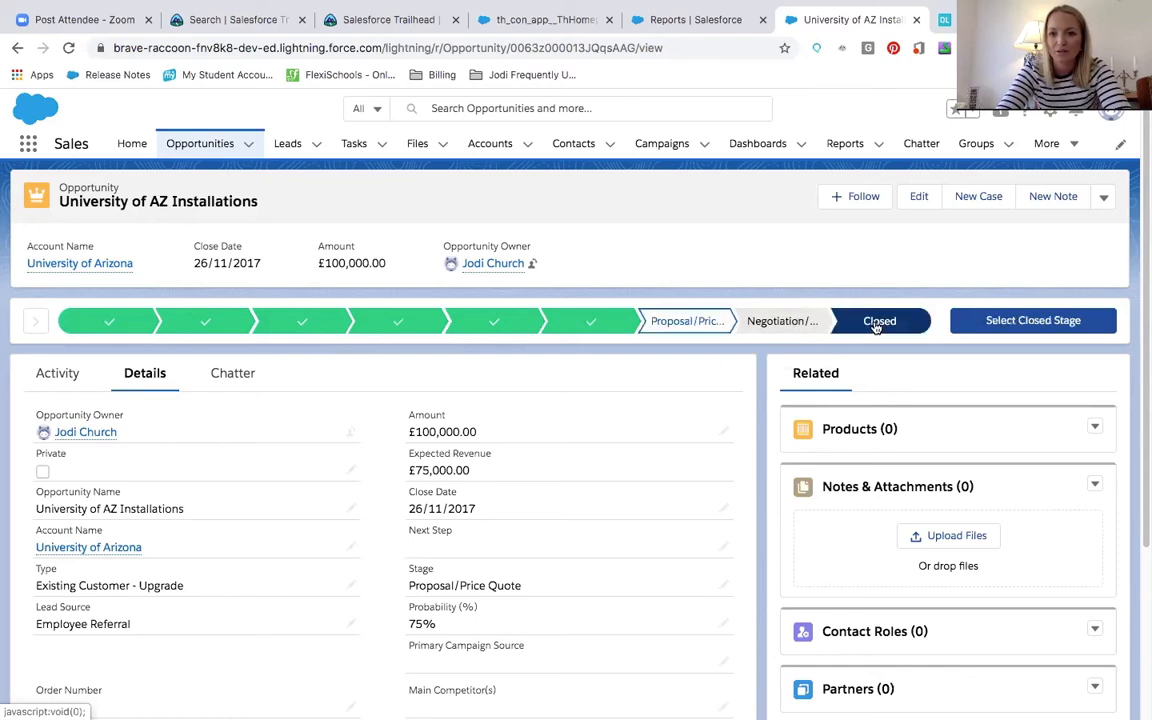
pyautogui.click(1007, 324)
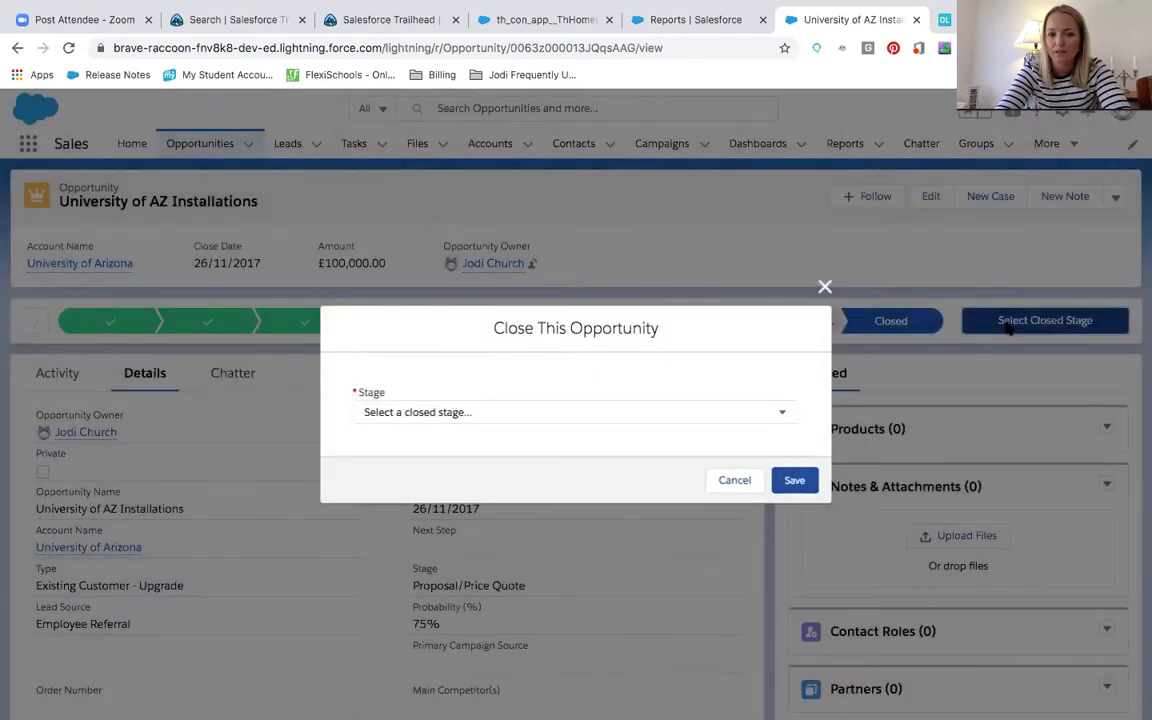
pyautogui.click(650, 411)
pyautogui.click(592, 427)
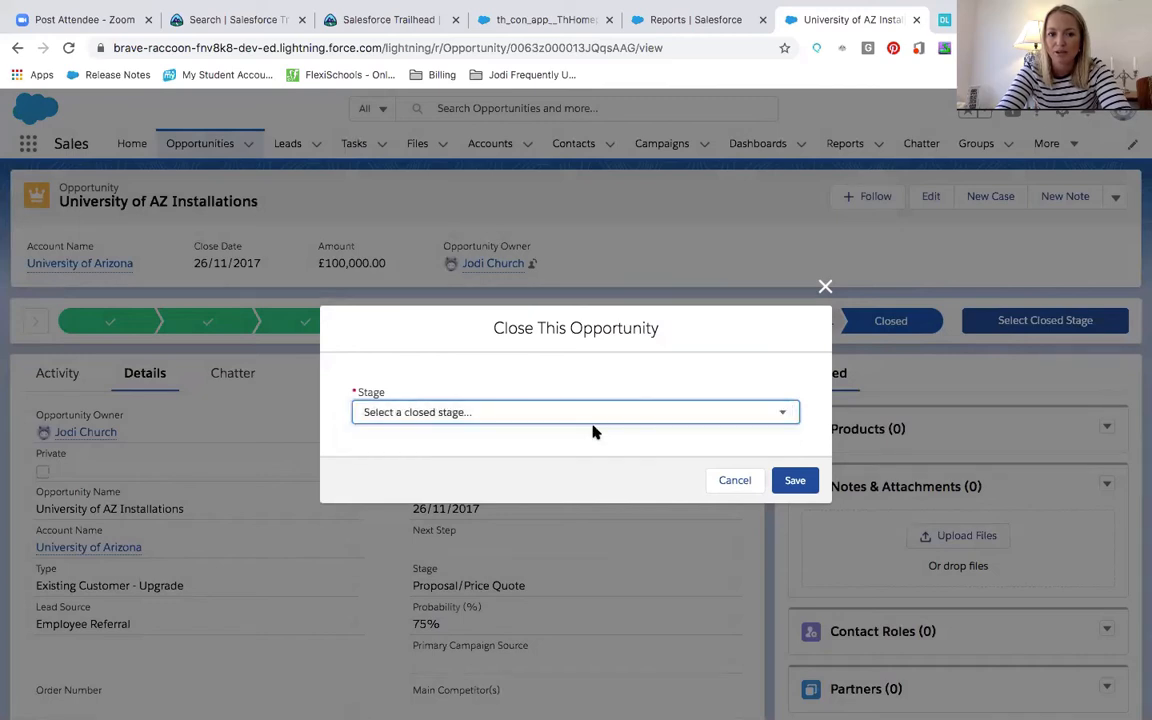
pyautogui.click(798, 487)
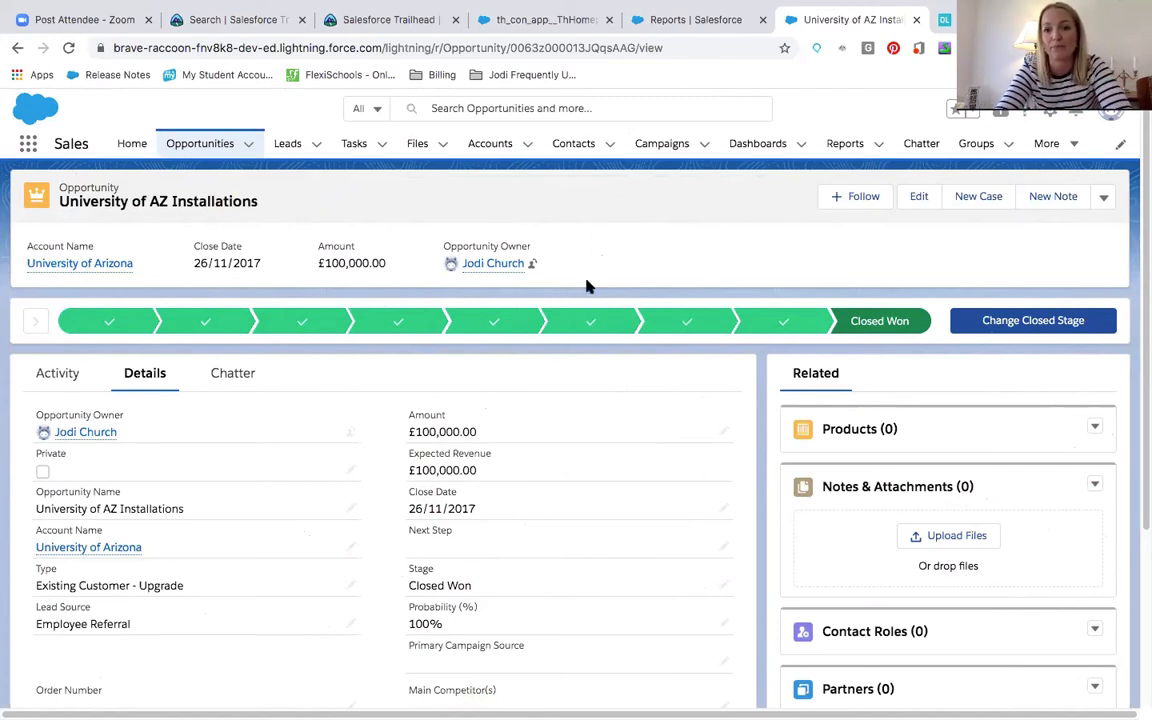
# Step: Open the opportunity's record page for editing and remove the Path component below the record header
pyautogui.click(1050, 112)
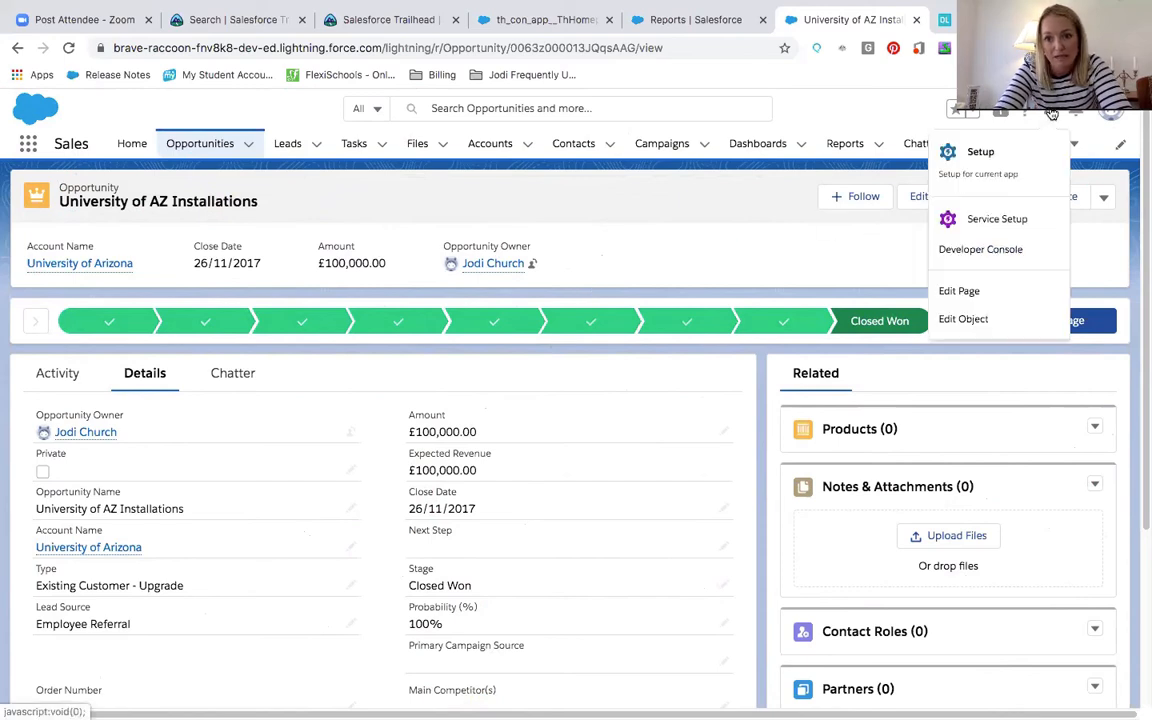
pyautogui.click(966, 293)
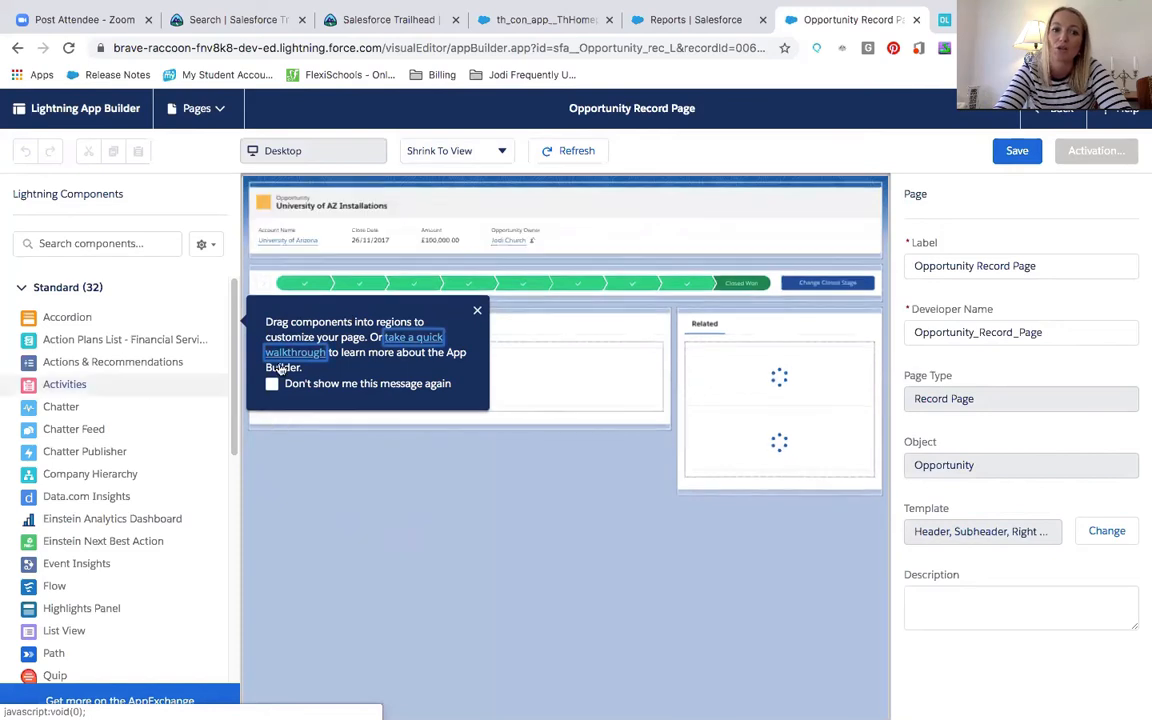
pyautogui.click(477, 311)
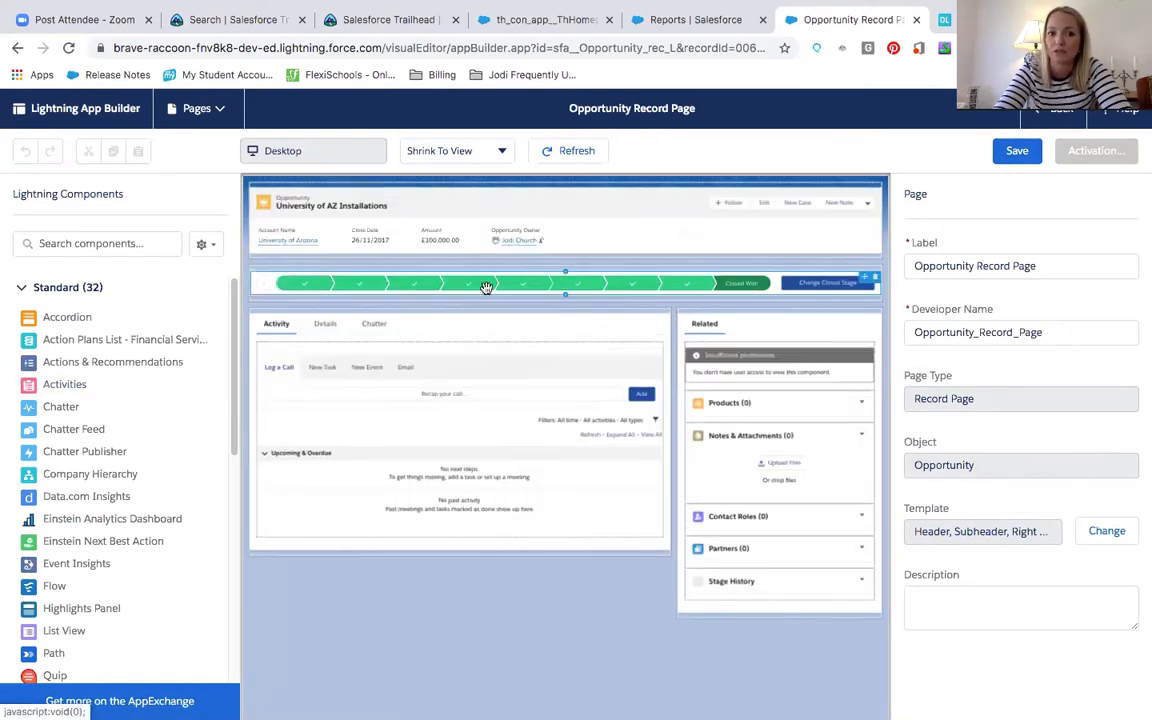
pyautogui.click(870, 280)
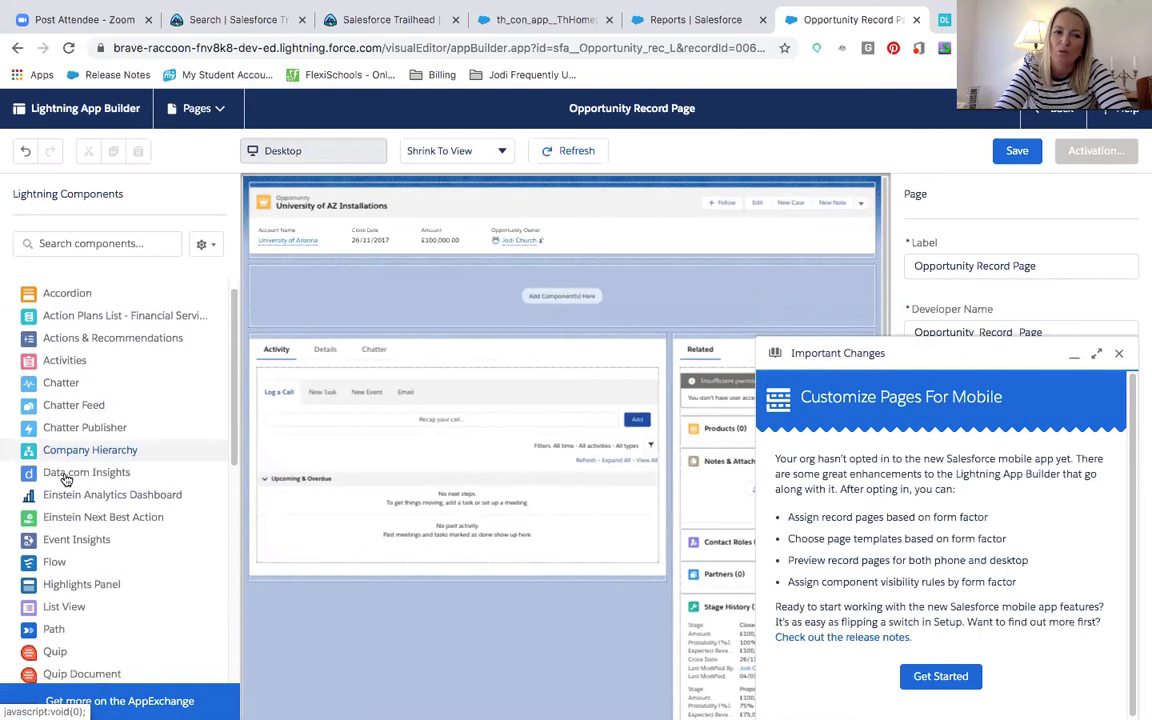
# Step: Search the Lightning components for "path" and place the Path component in the empty region below the record header
pyautogui.scroll(-1, 65, 480)
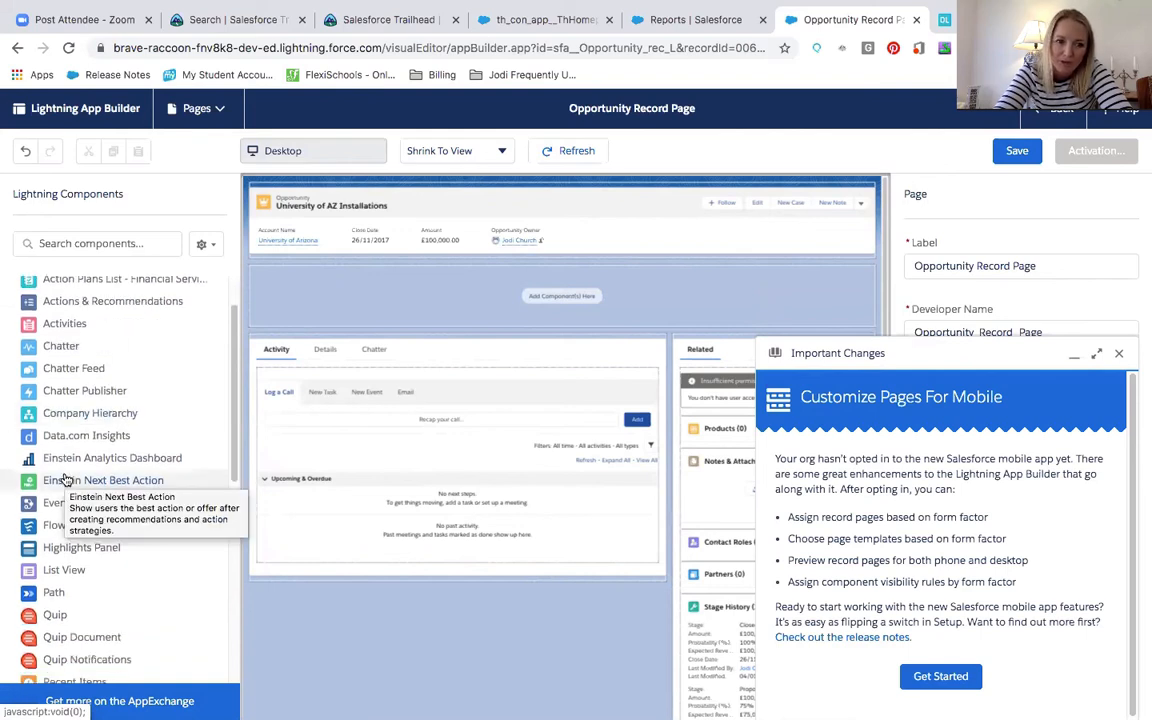
pyautogui.scroll(-5, 65, 480)
pyautogui.scroll(-2, 65, 480)
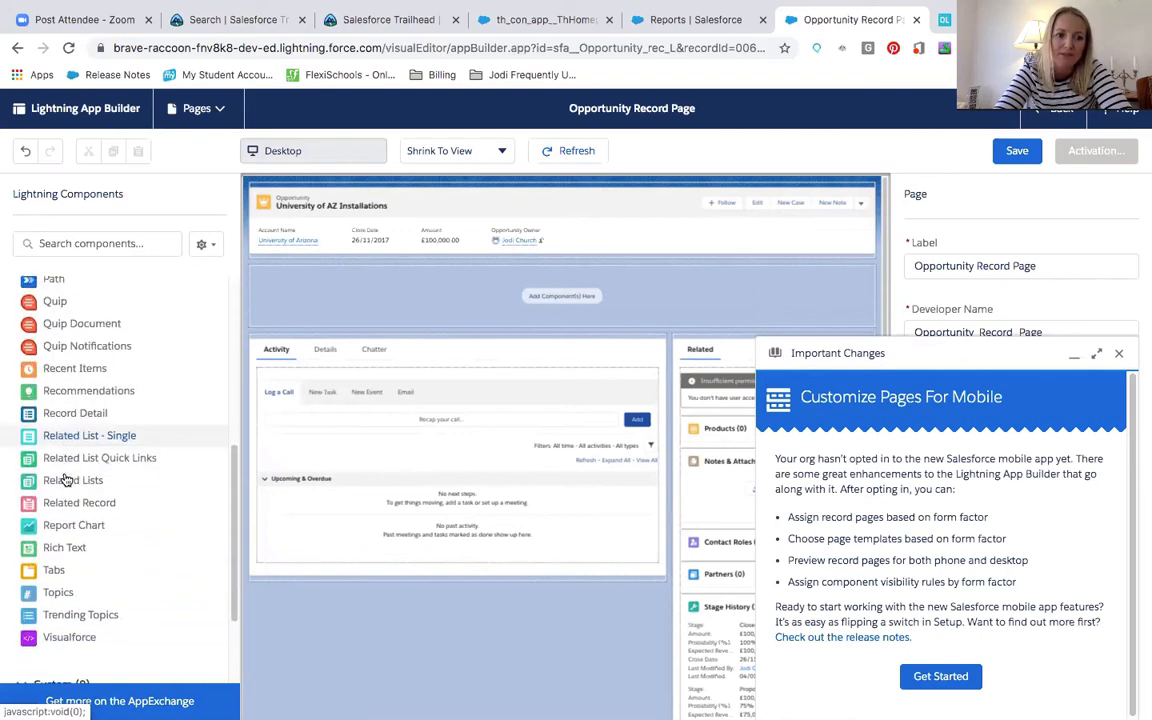
pyautogui.scroll(2, 65, 480)
pyautogui.scroll(5, 65, 480)
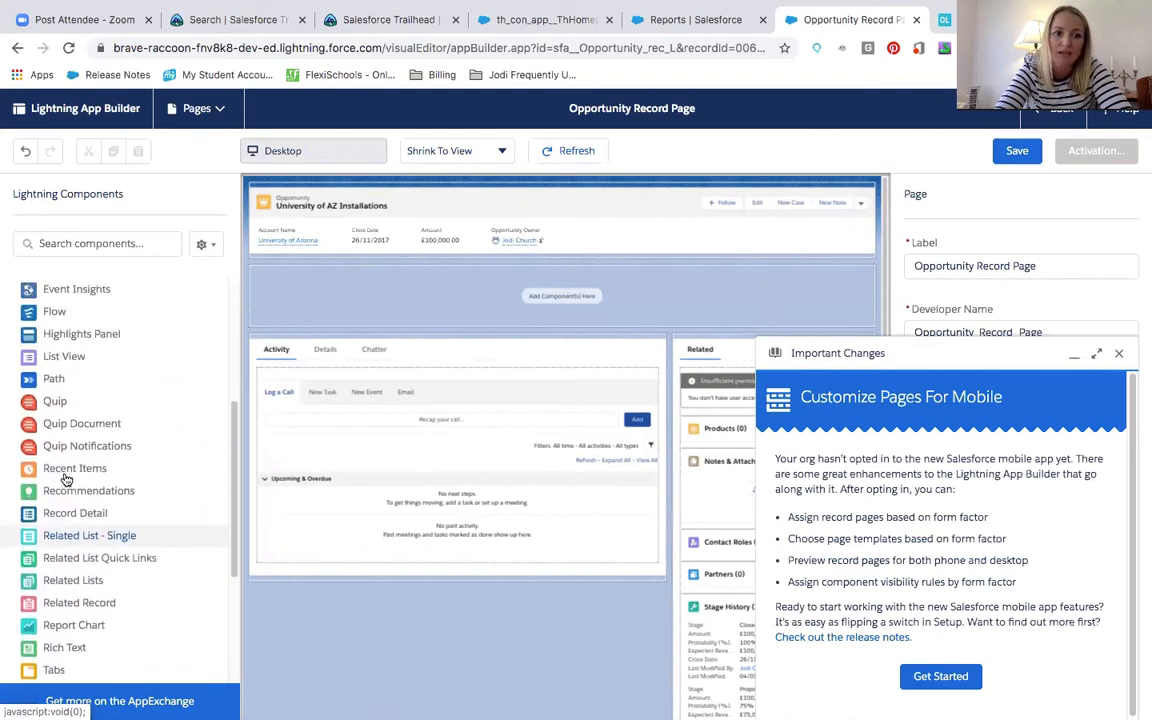
pyautogui.click(60, 244)
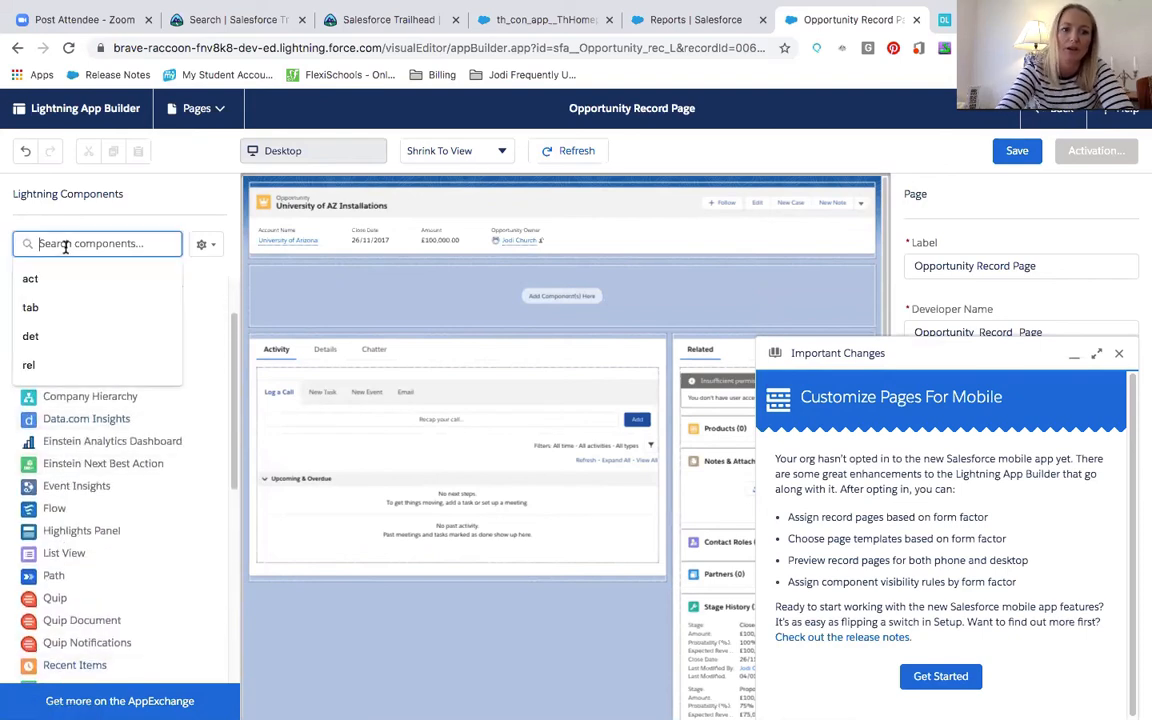
pyautogui.write('path')
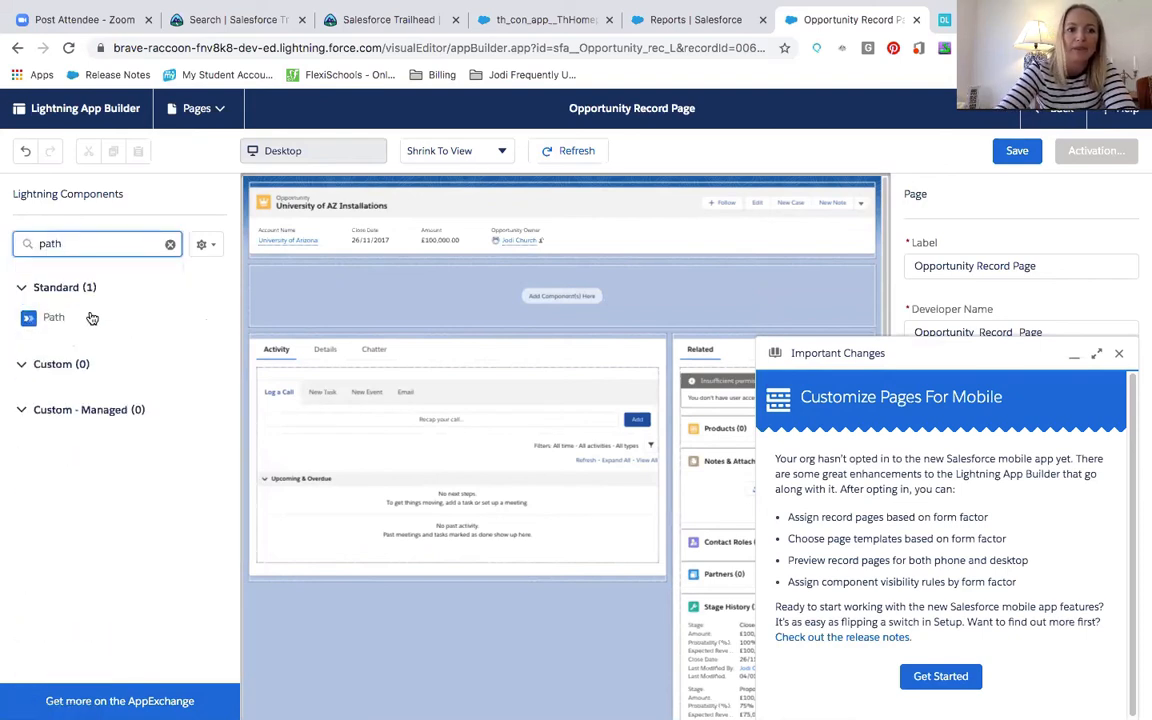
pyautogui.moveTo(54, 319); pyautogui.dragTo(545, 295)
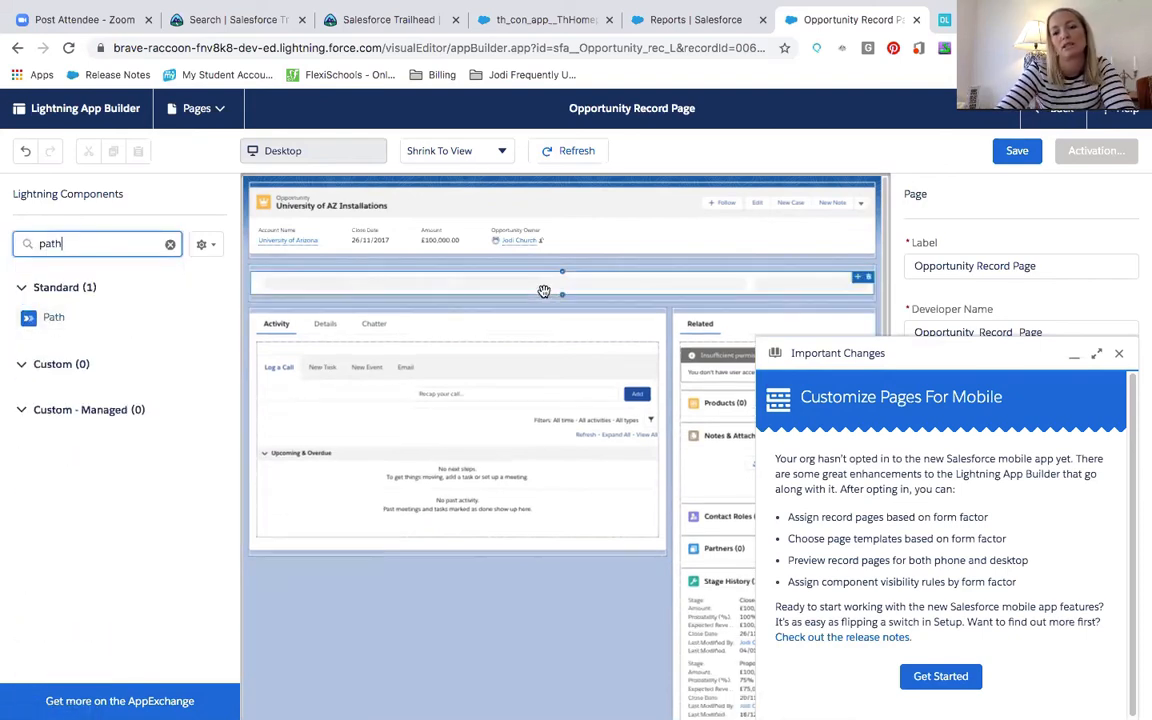
# Step: Save the Opportunity Record Page and review its activation options for app default and for app, record type, and profile, without assigning it
pyautogui.click(1027, 158)
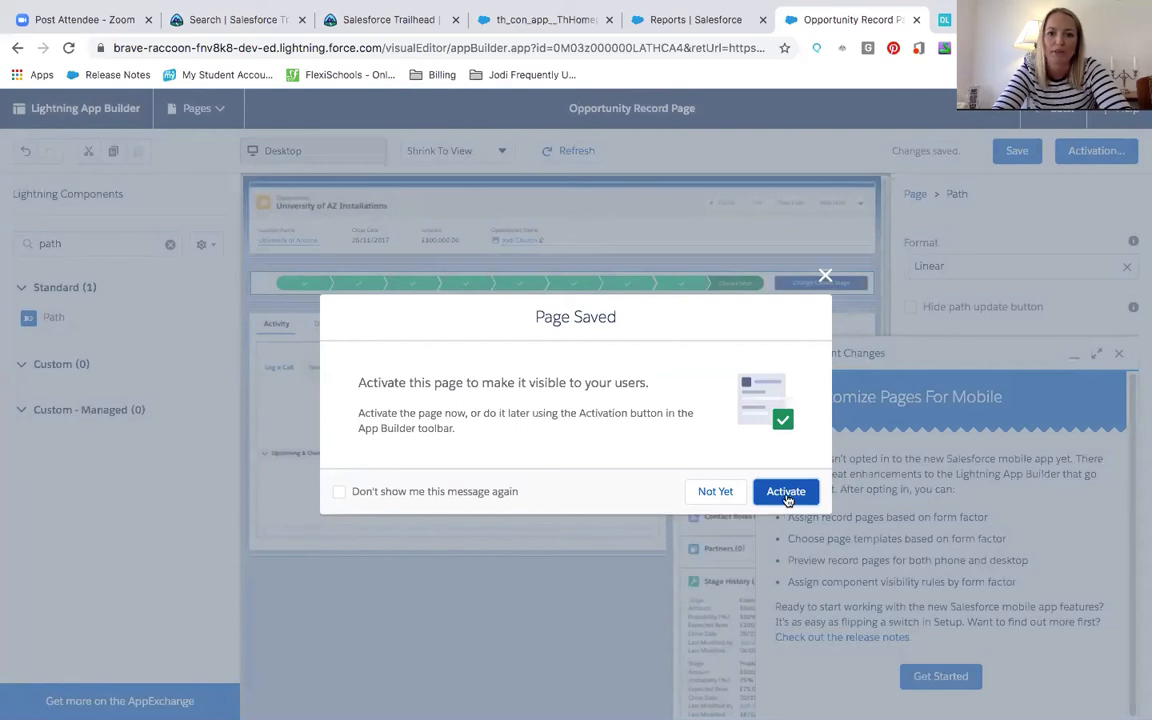
pyautogui.click(785, 486)
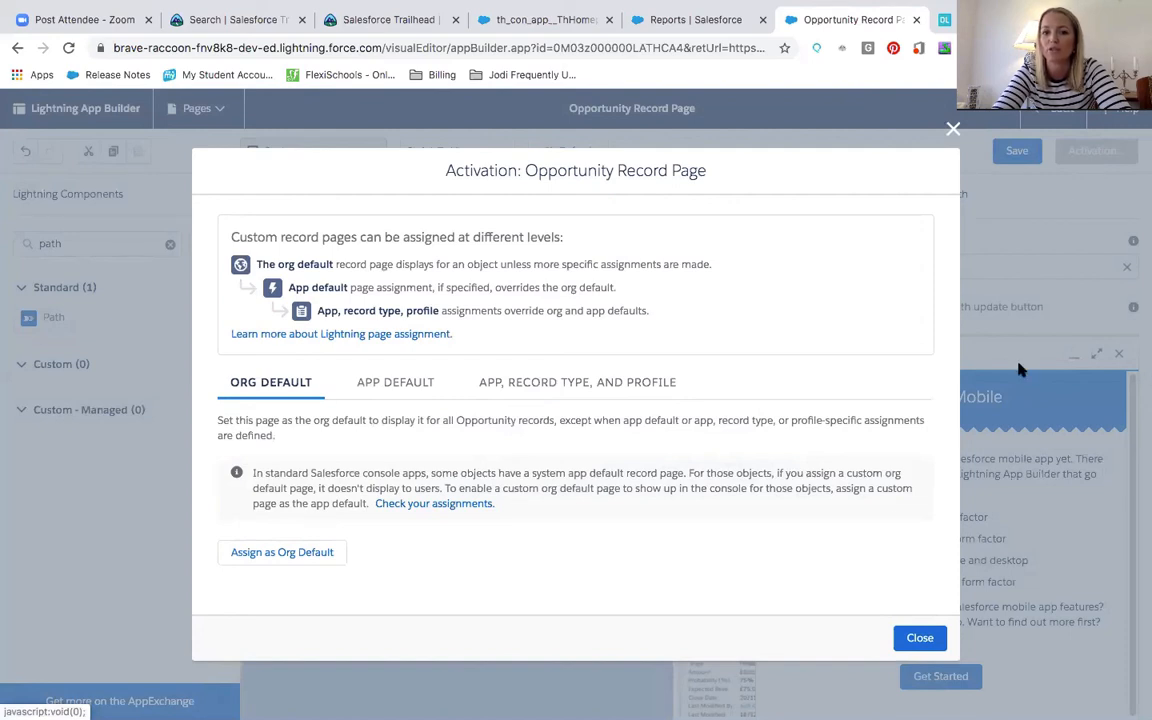
pyautogui.click(552, 388)
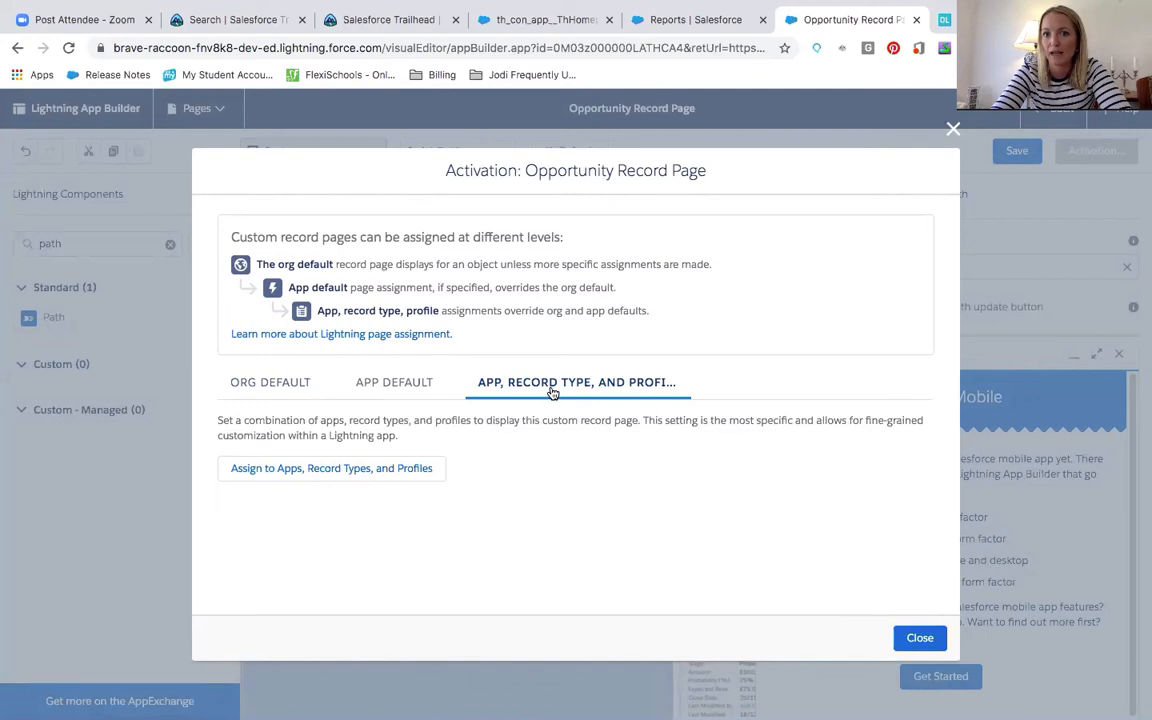
pyautogui.click(406, 387)
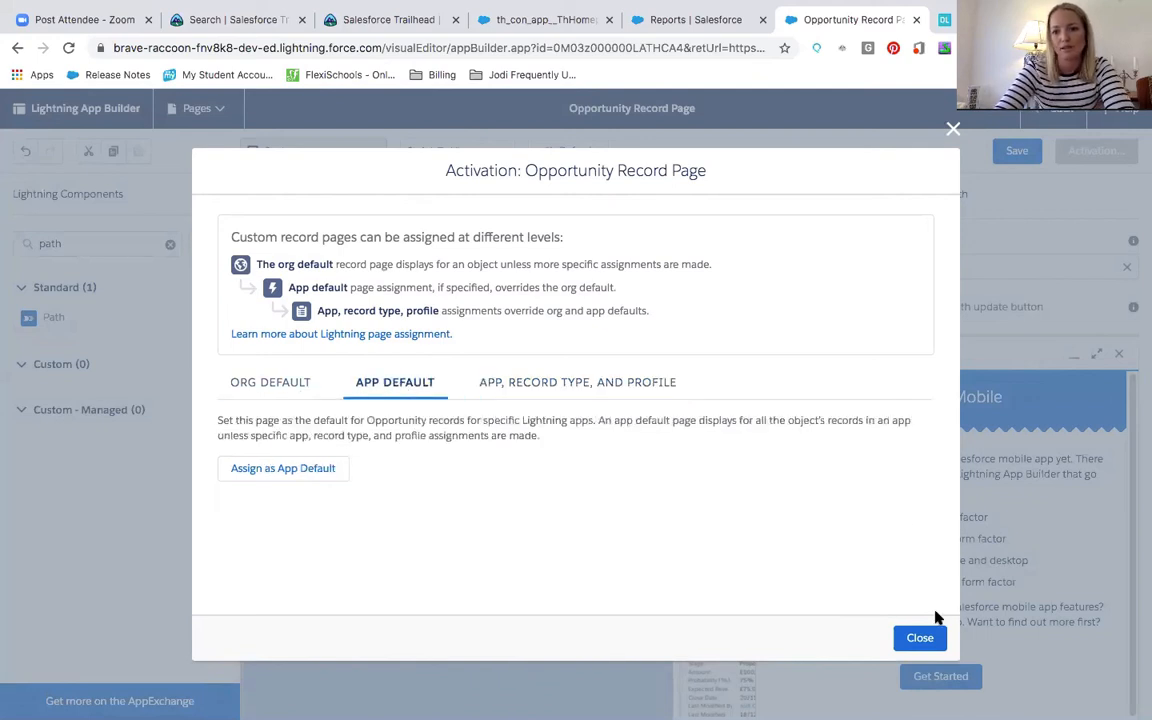
pyautogui.click(918, 638)
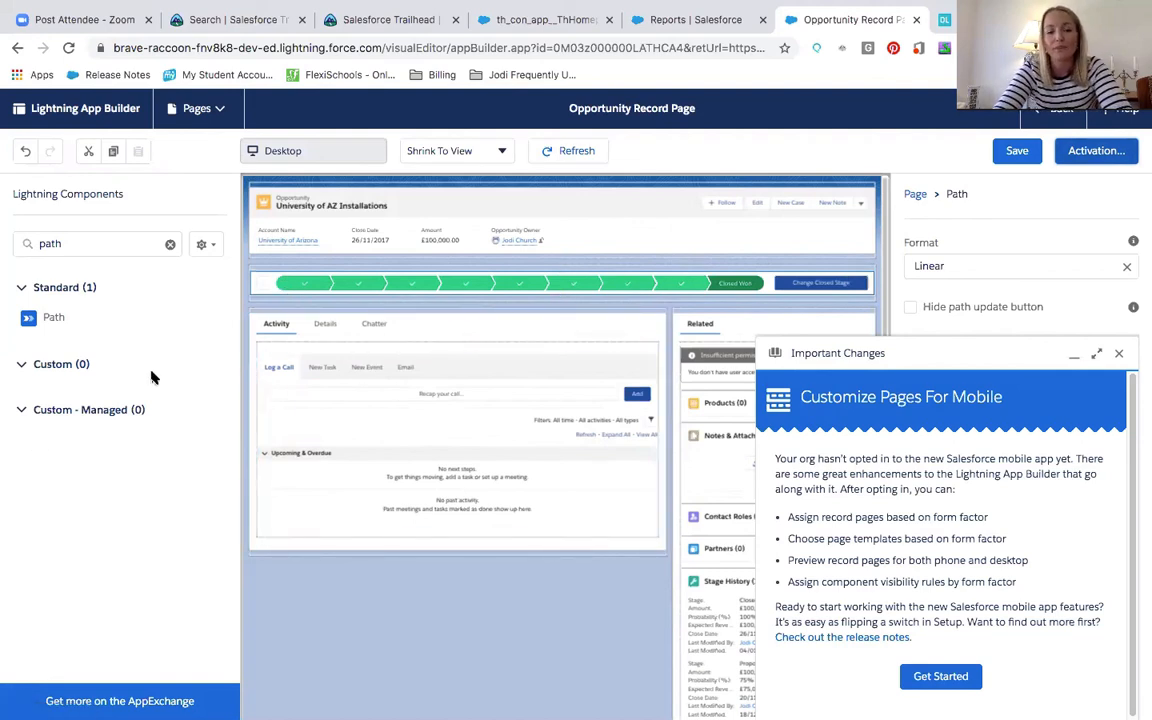
pyautogui.click(420, 277)
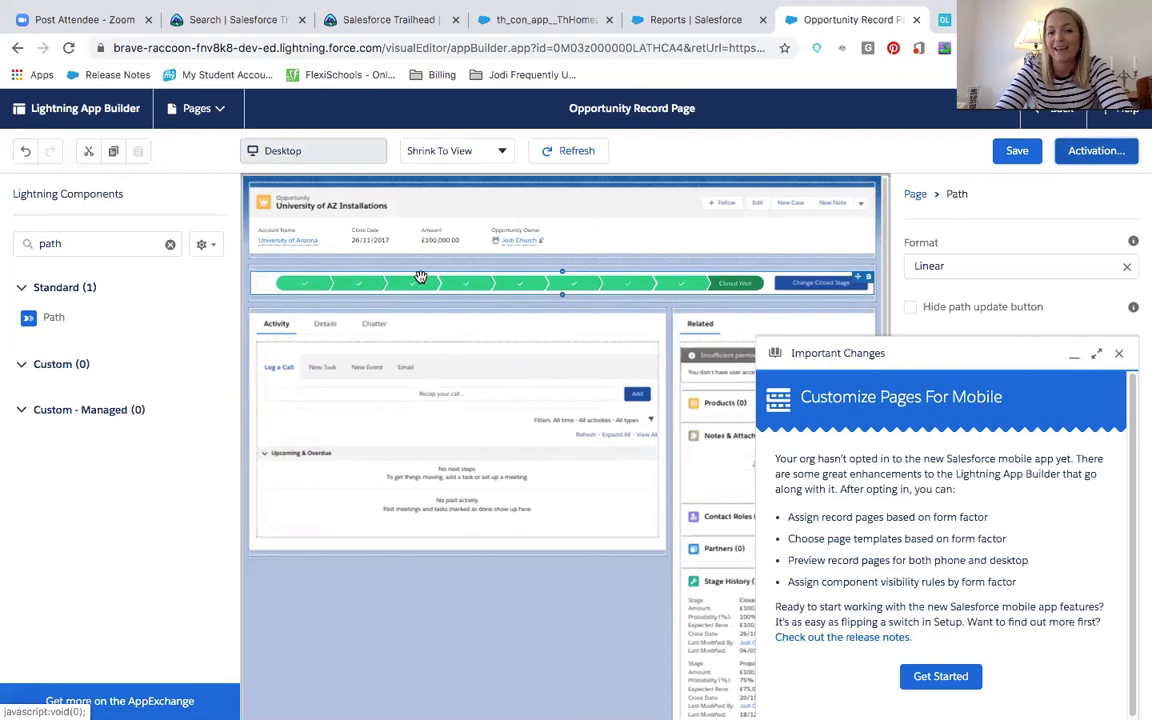